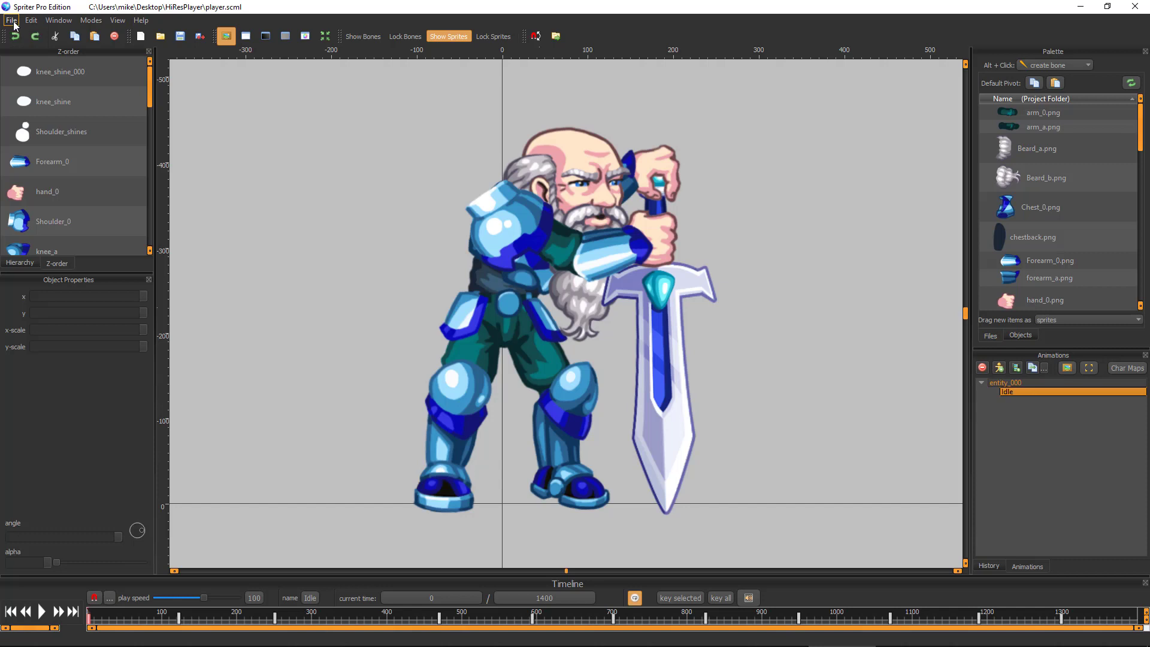
Tick pretty formatting and every other Custom Save Option, then apply them.
click(11, 21)
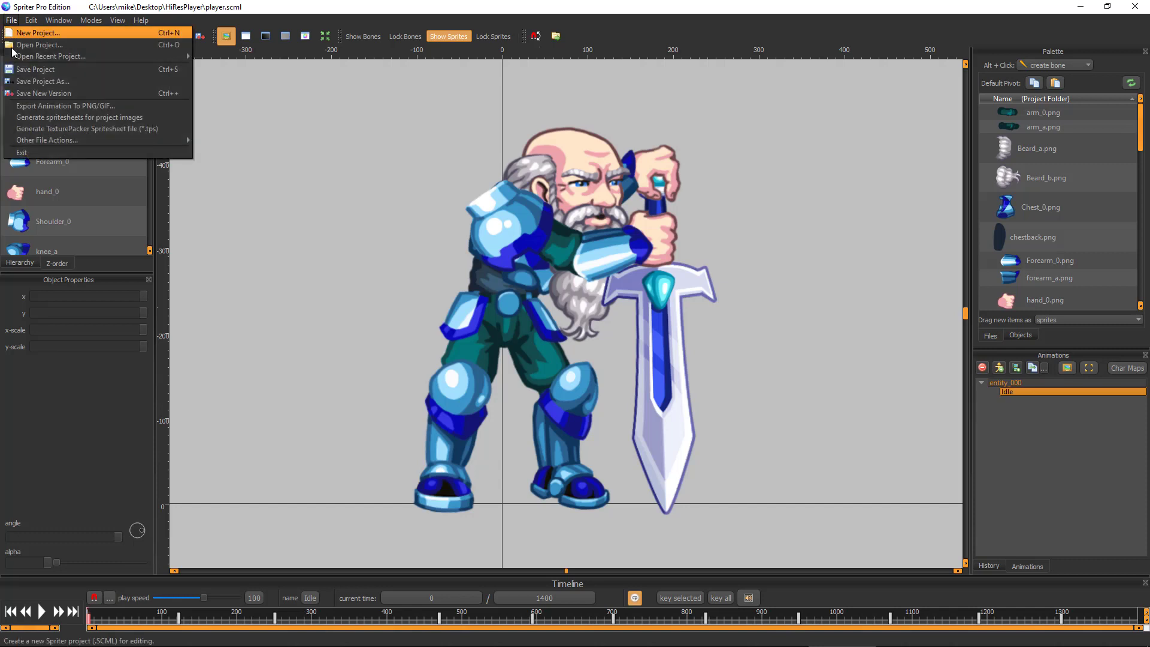
mouse_move(54, 140)
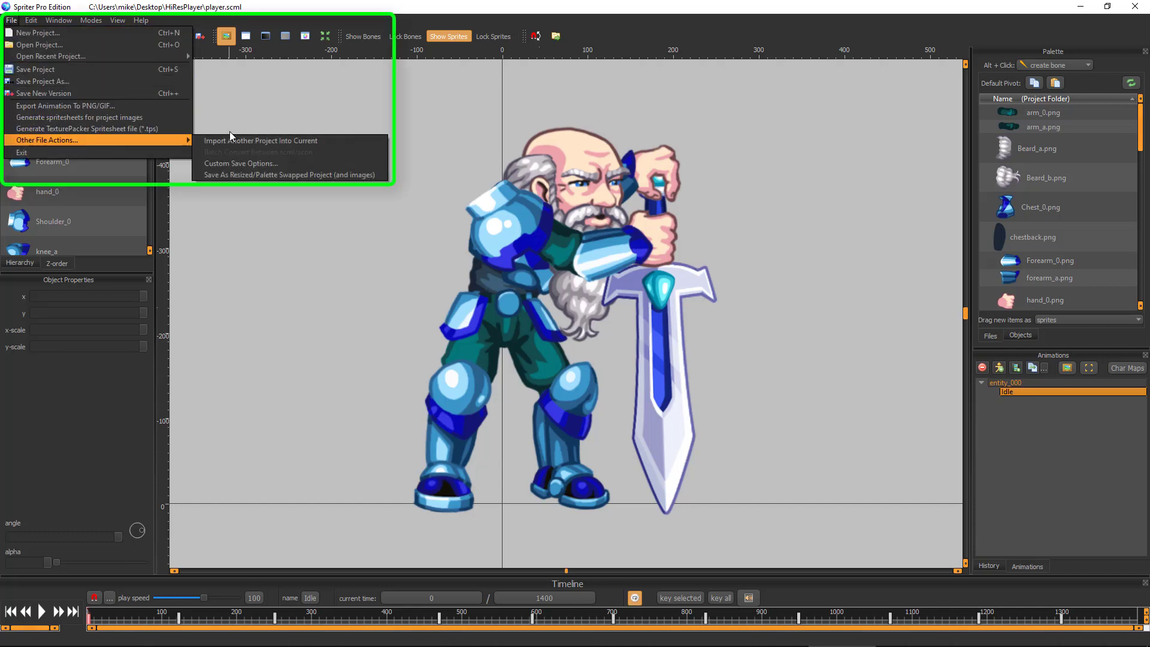
click(209, 165)
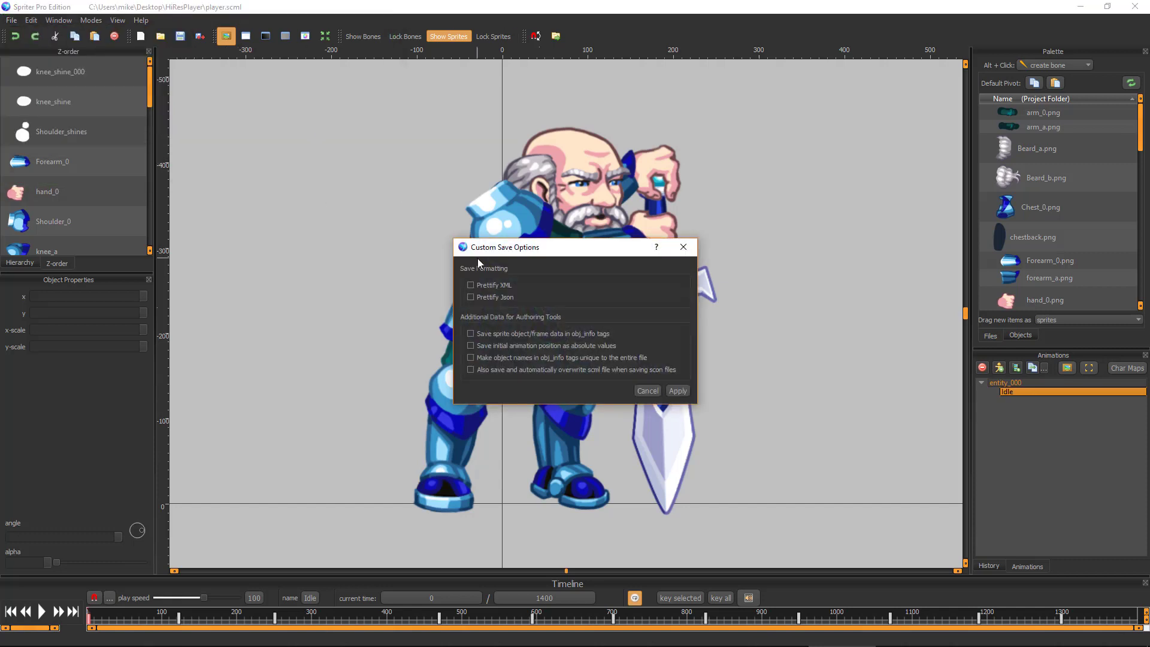
click(470, 285)
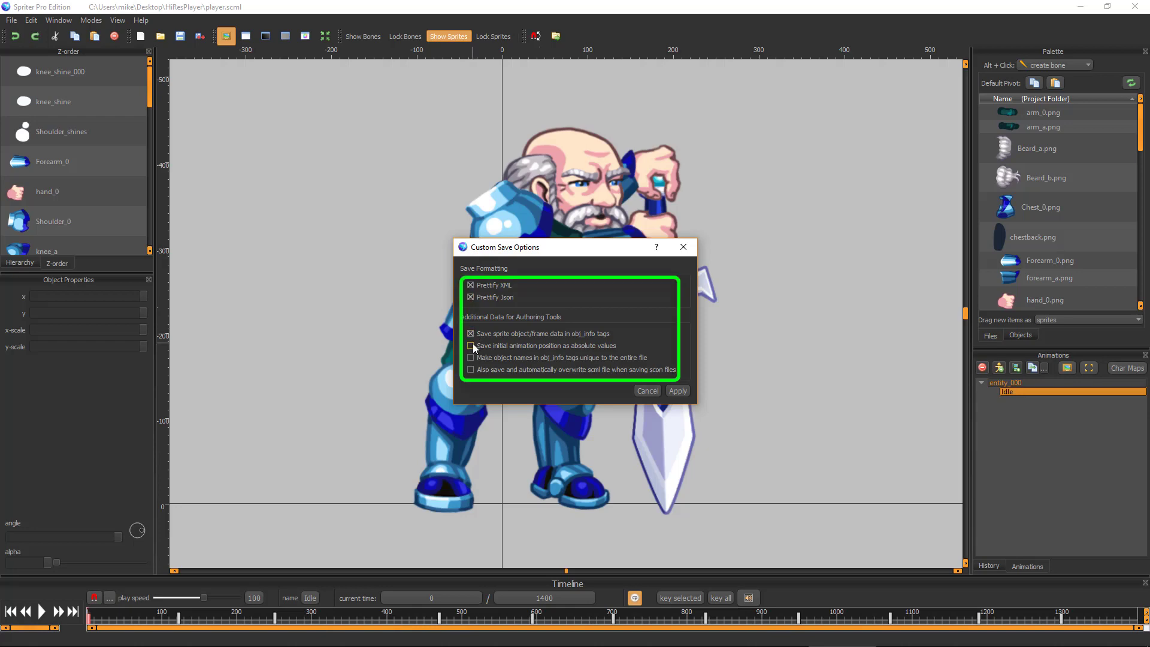
click(681, 392)
scroll(122, 435, down, 3)
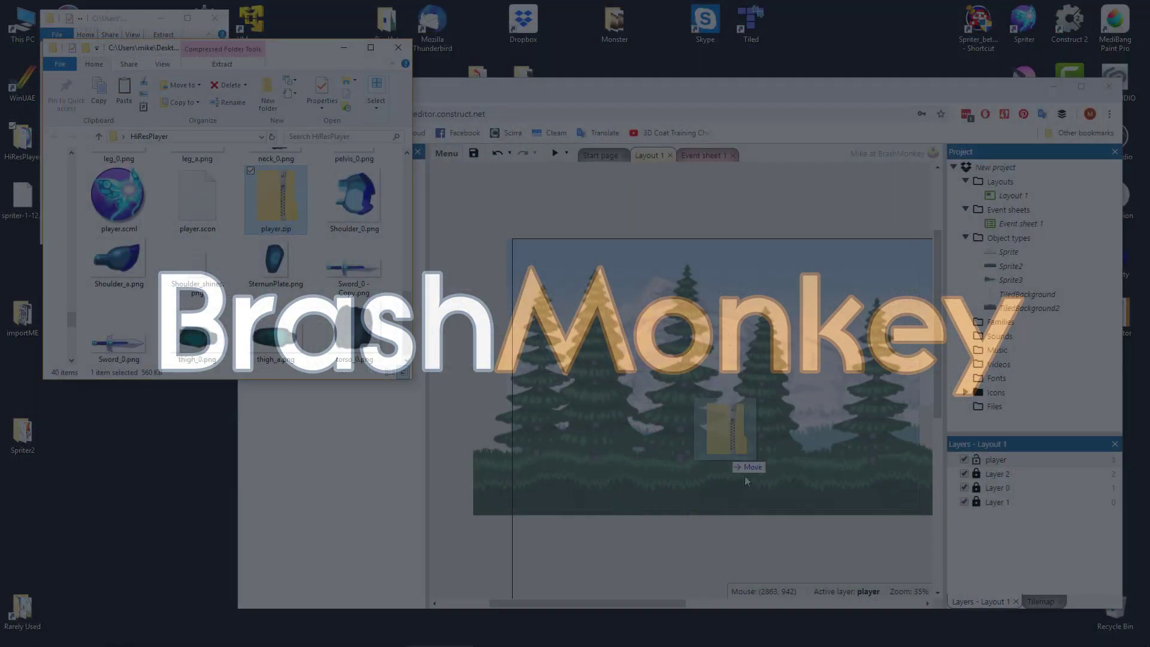
Drag player.zip from Explorer onto the Construct 3 forest layout.
drag(299, 220, 738, 468)
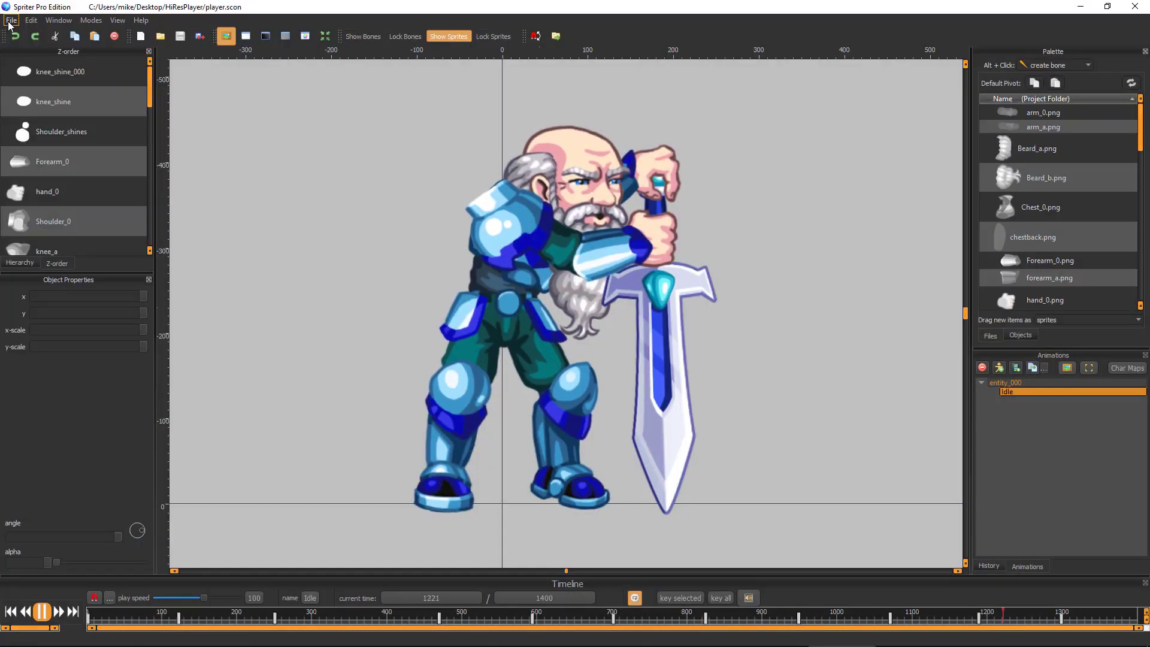
Start a Save Project As under the existing name and dismiss the replace prompt.
click(11, 21)
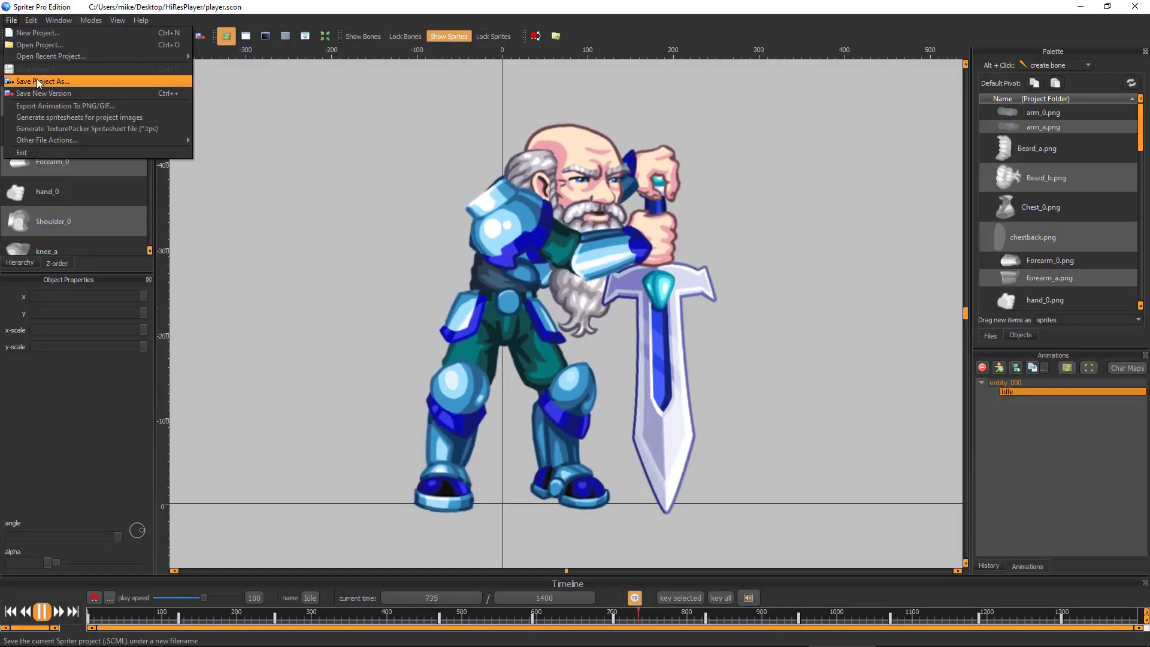
click(37, 226)
text(player.scml)
key(Return)
click(592, 334)
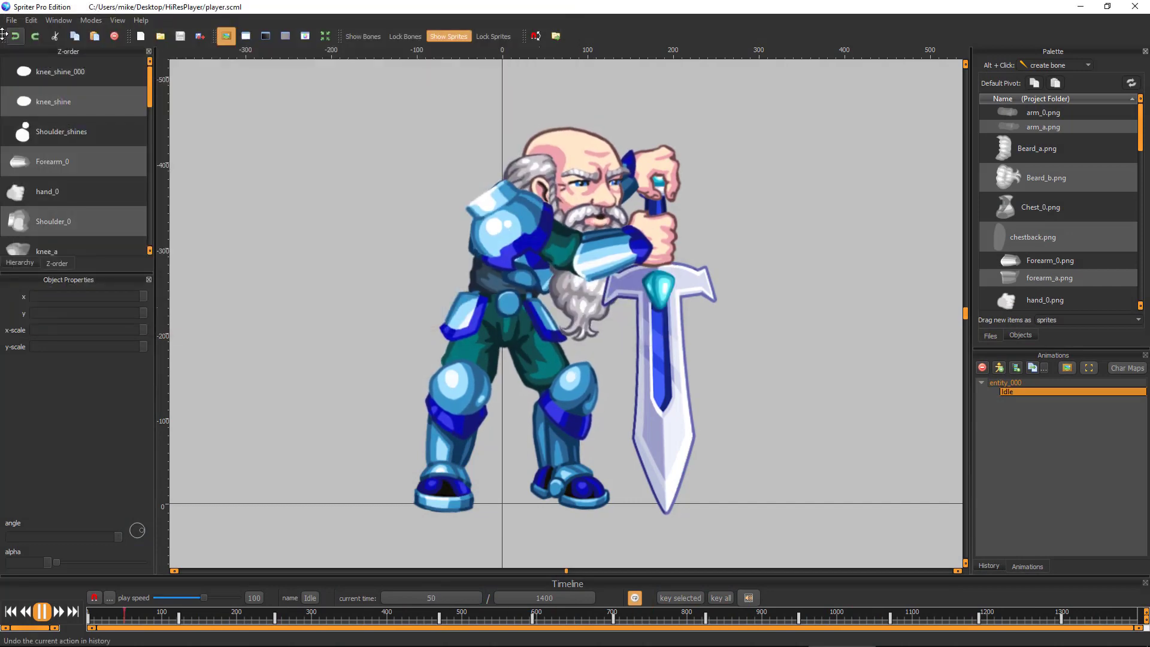
Save the project in scon/json format as player.scon.
click(12, 20)
click(72, 118)
click(71, 118)
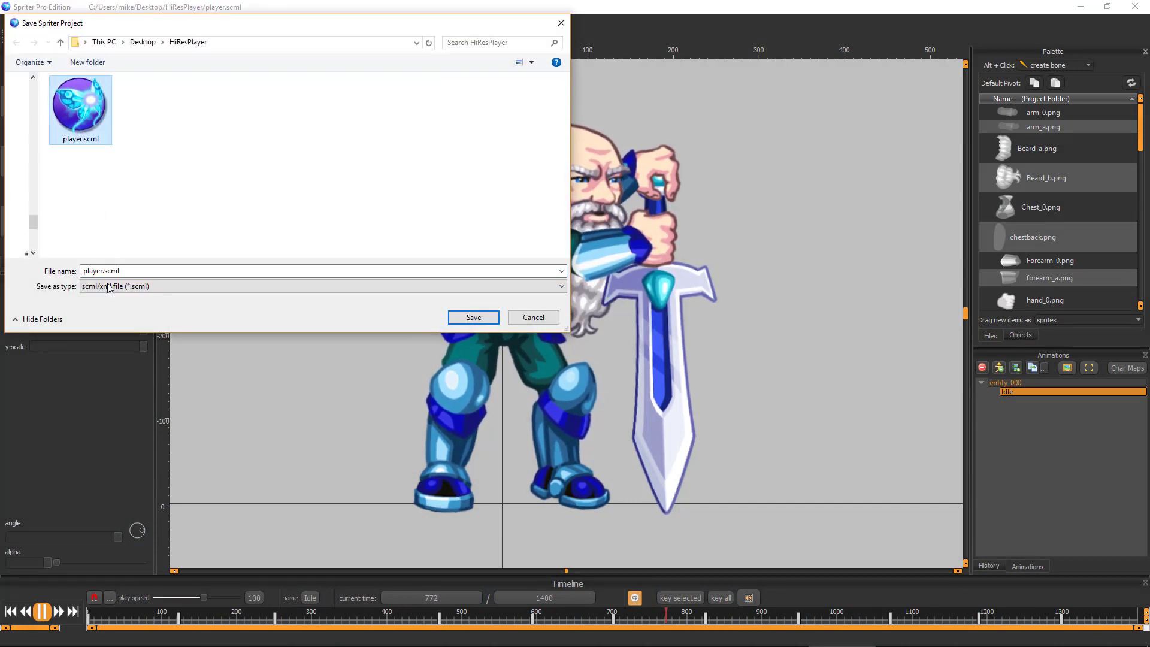
click(154, 286)
click(167, 306)
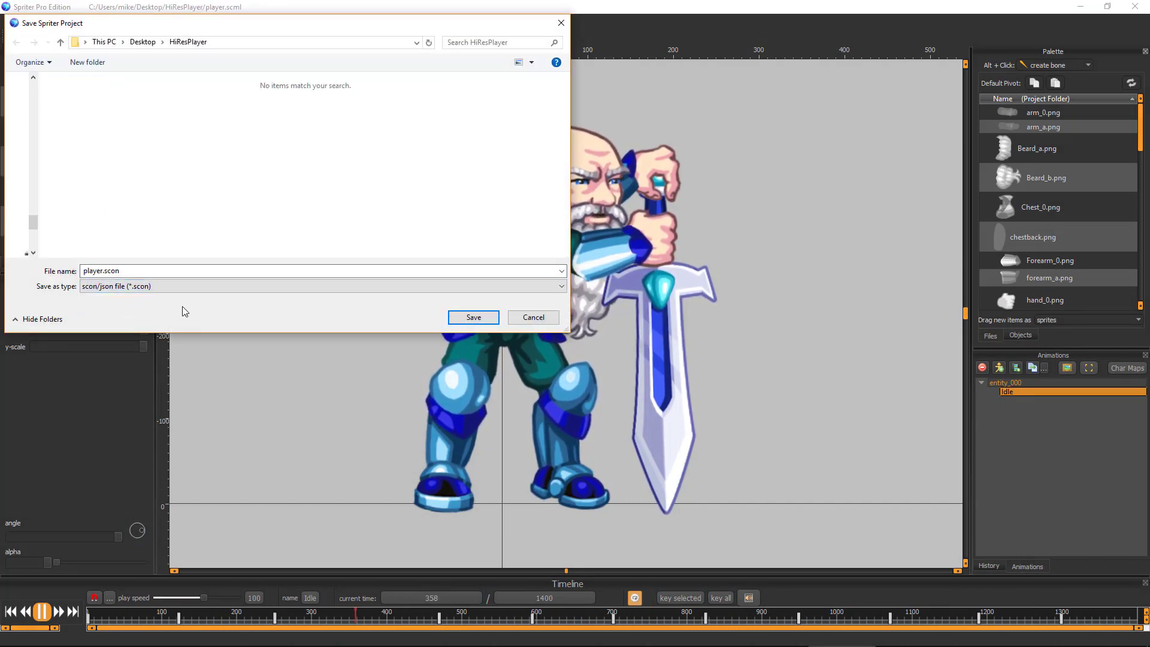
click(473, 317)
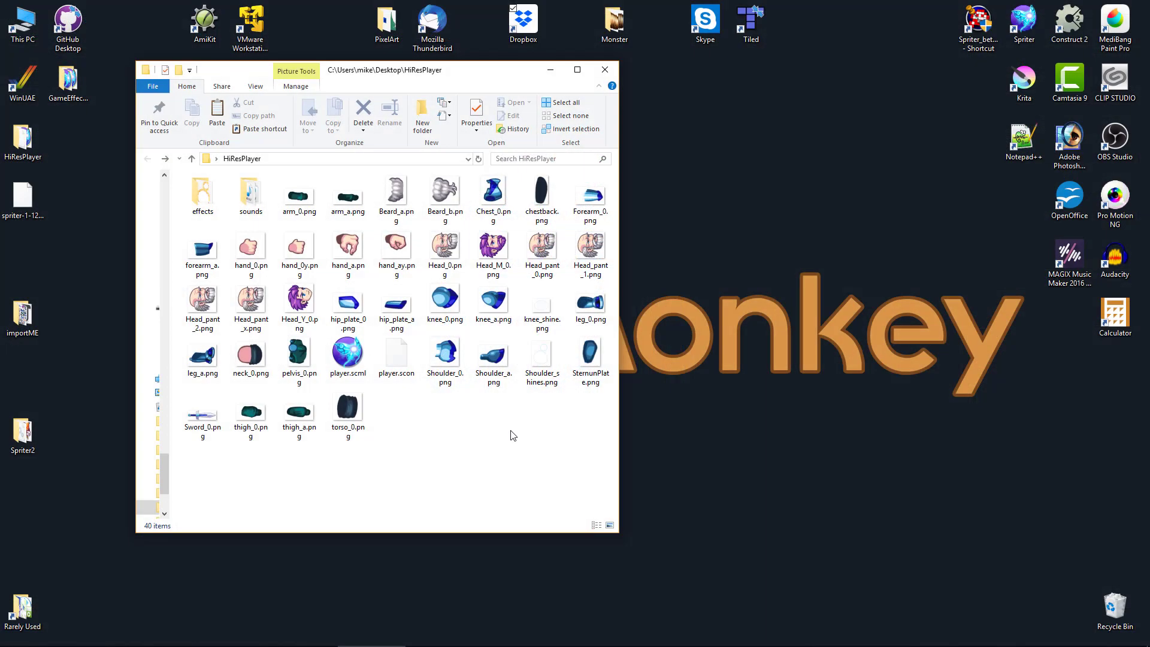
Compress all folder files except player.scml into a zip named player.zip.
key(ctrl+a)
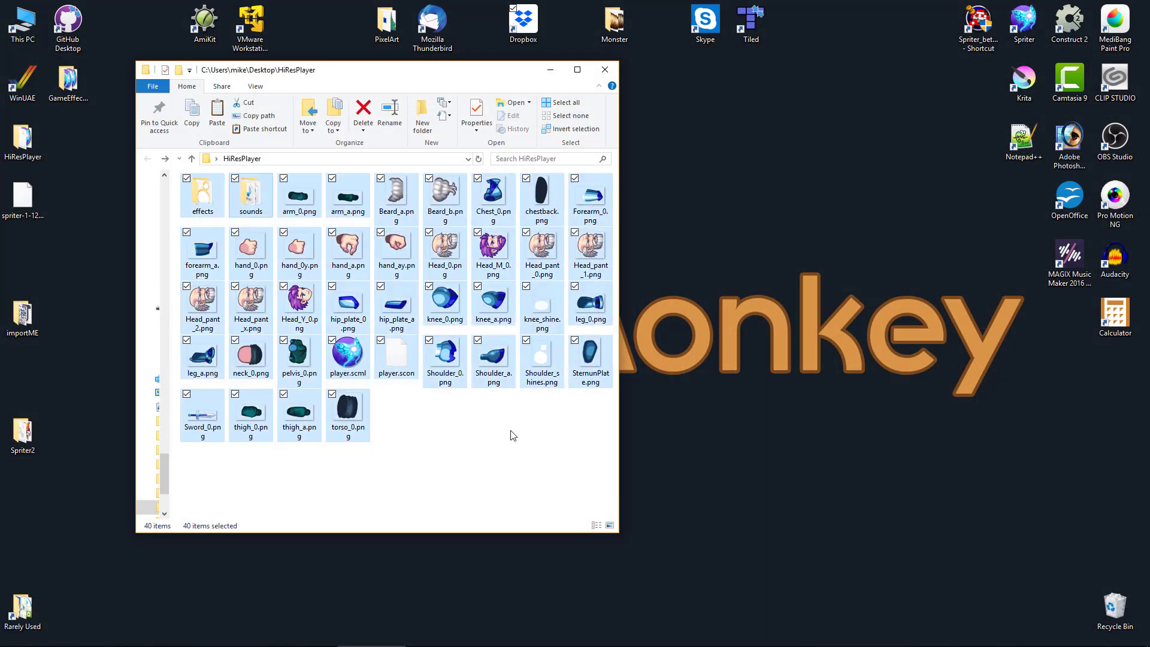
ctrl+click(351, 370)
right_click(241, 353)
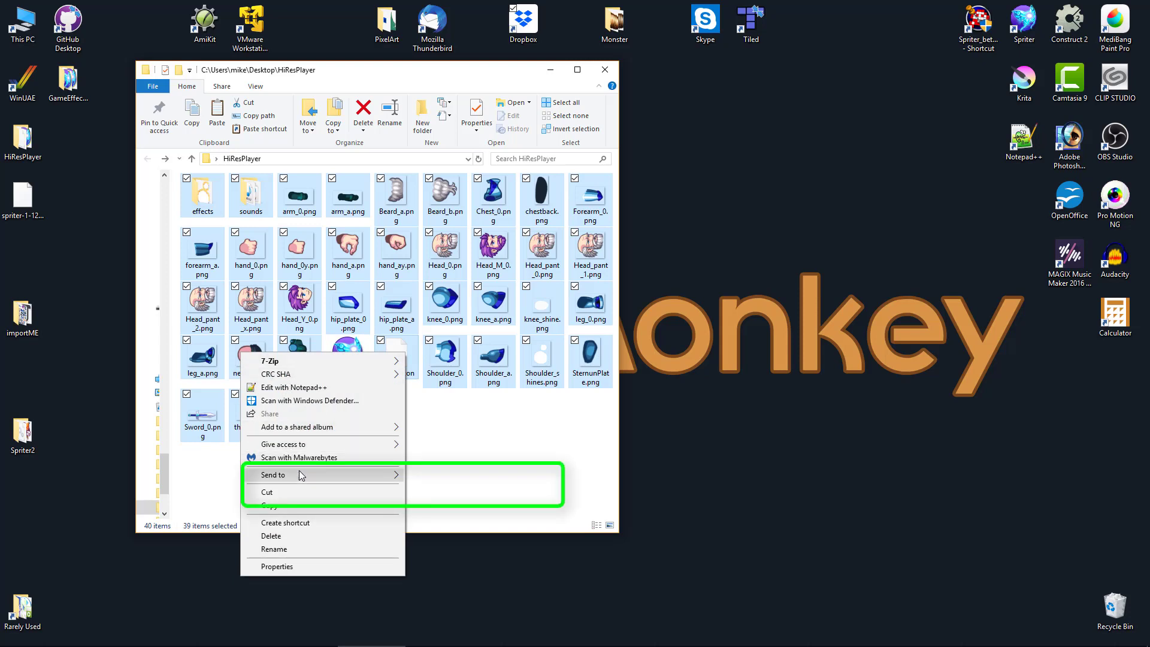
mouse_move(274, 475)
click(460, 488)
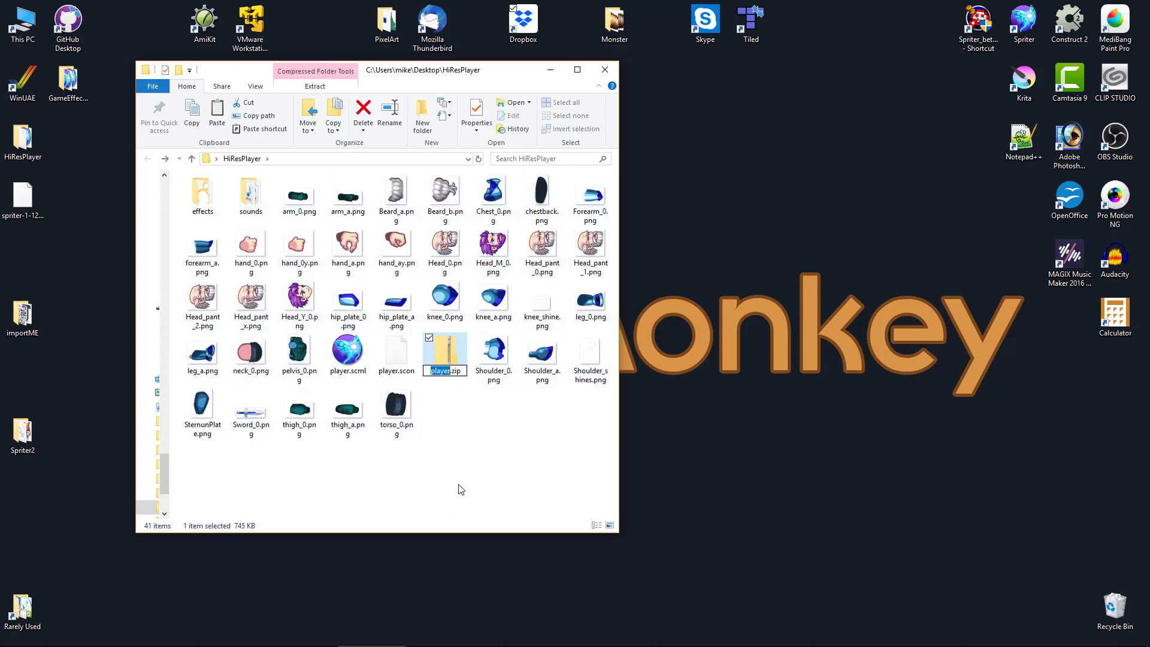
click(475, 452)
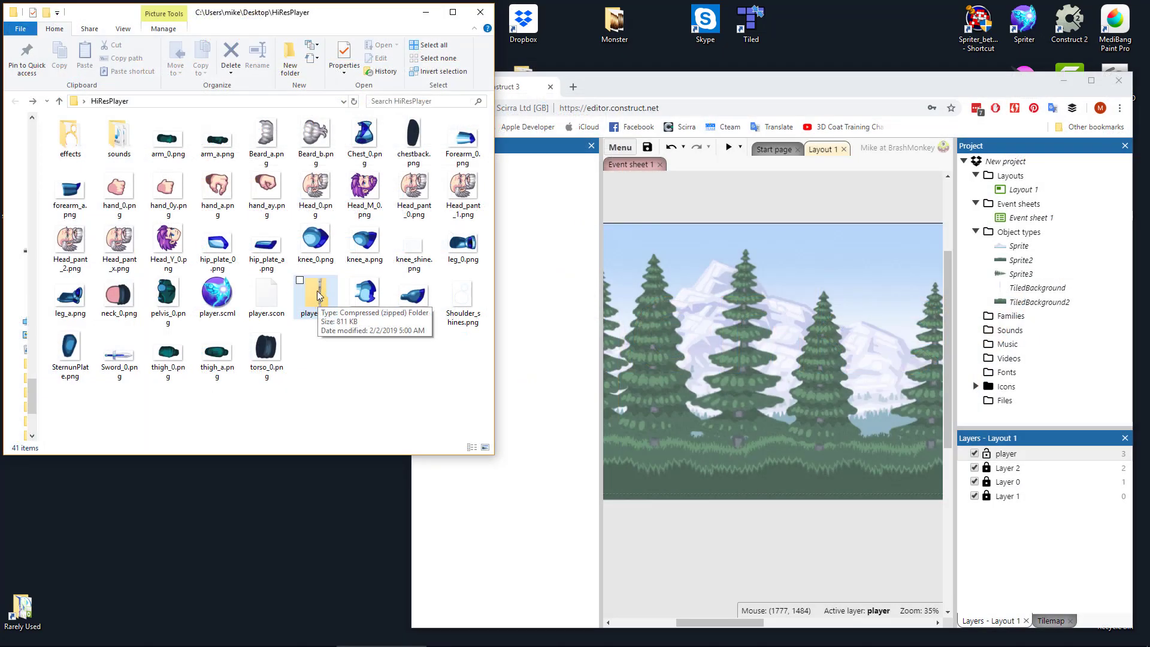
Drop player.zip onto the Construct layout and import its sounds.
click(313, 311)
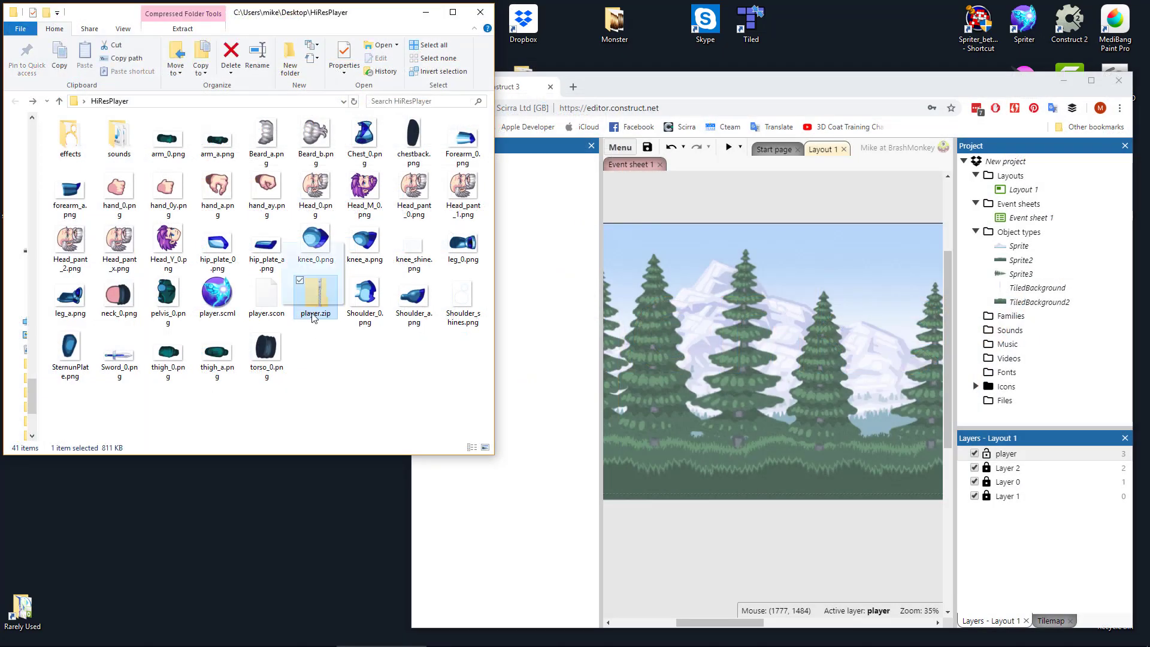
drag(313, 316, 807, 416)
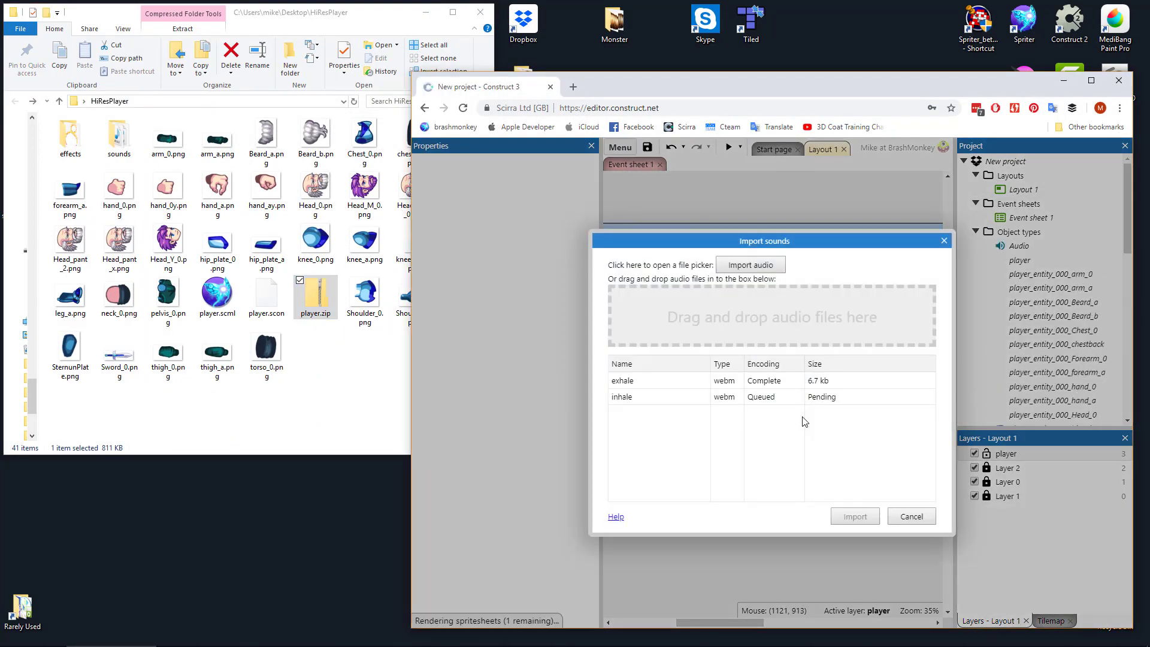
click(853, 518)
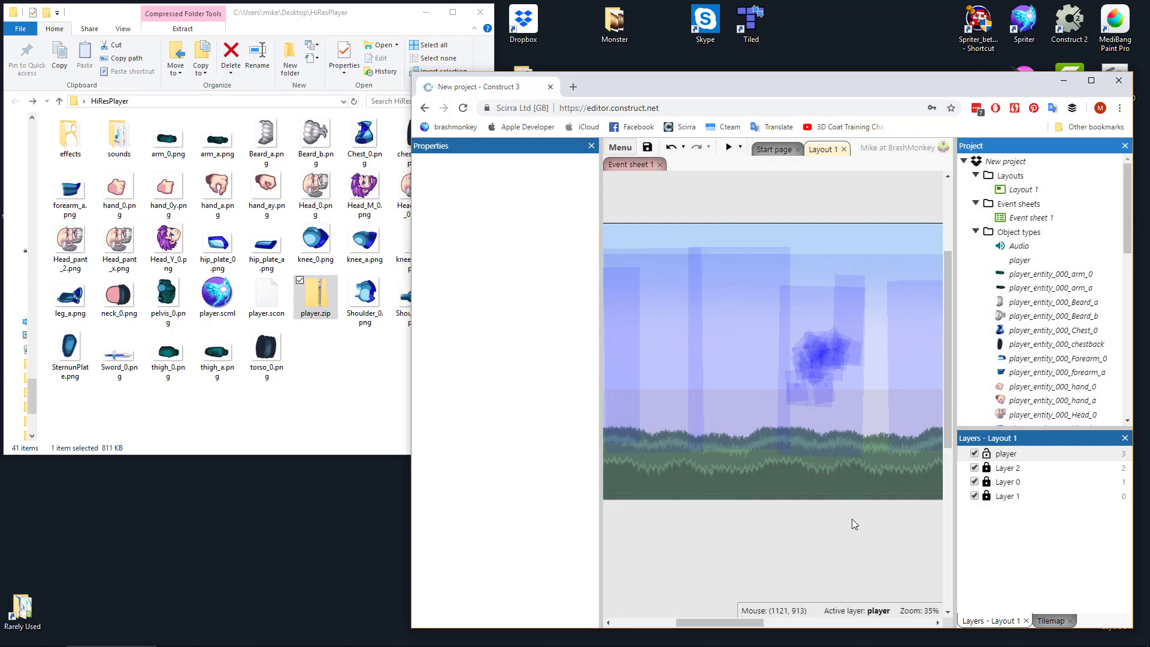
Maximize the editor, open Event sheet 1, and view the oldHero sprite sheet.
double_click(1034, 86)
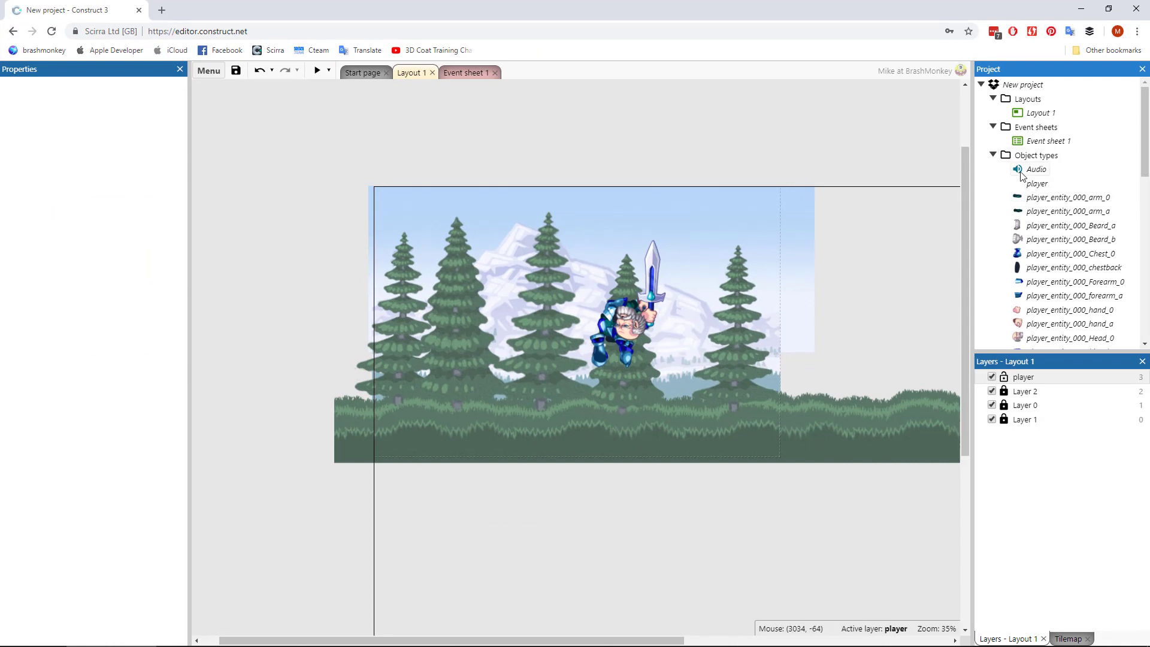
double_click(1049, 141)
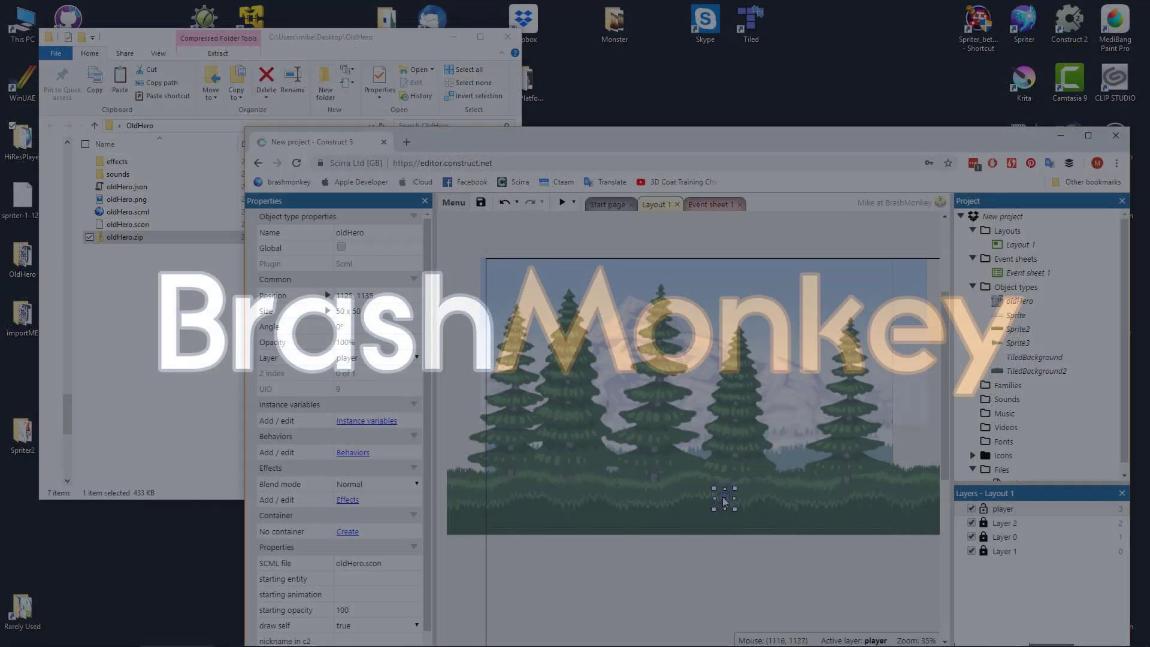
double_click(724, 501)
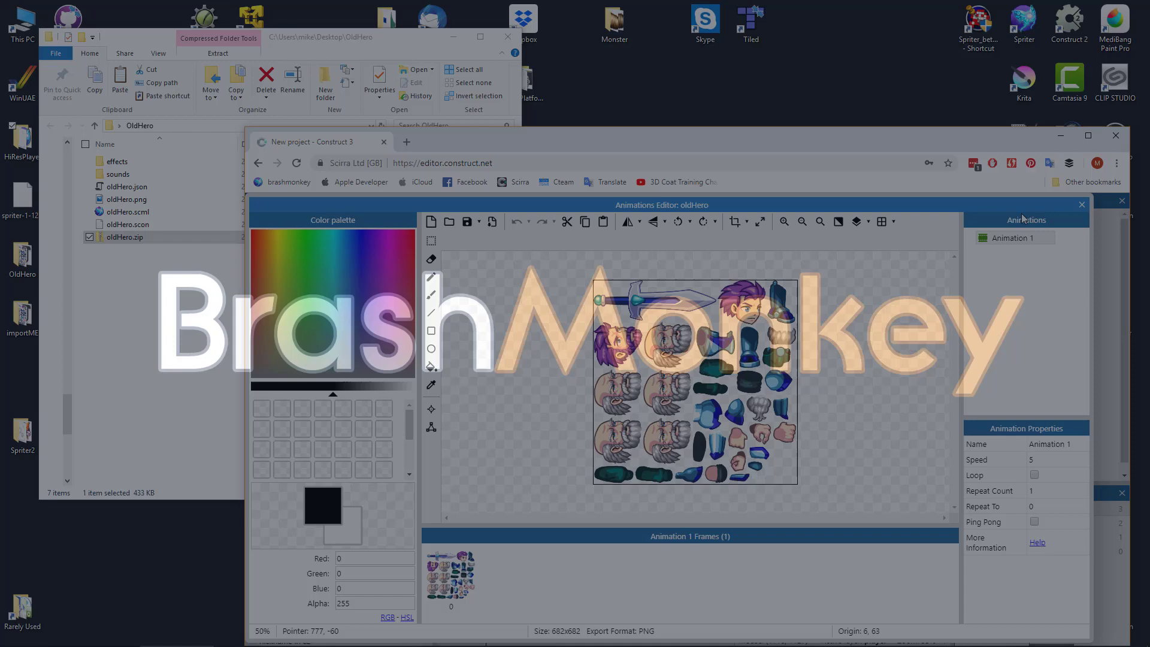
Preview the game, give oldHero Adjust HSL (hue 39%, saturation 200%), and preview again.
click(1082, 205)
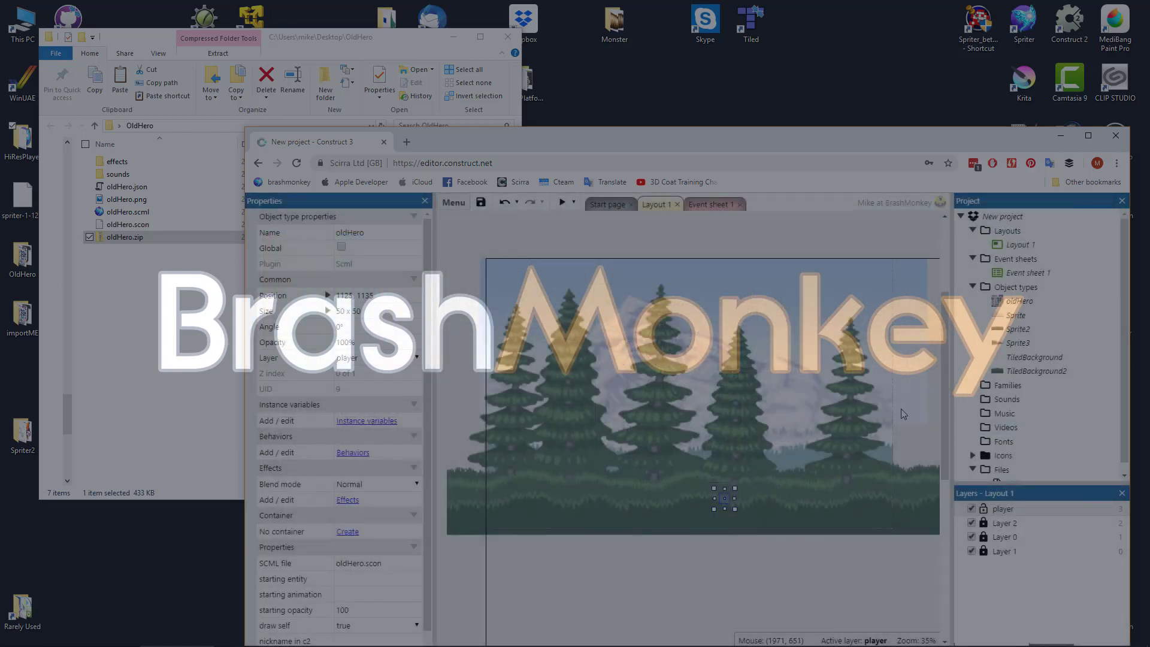
click(558, 205)
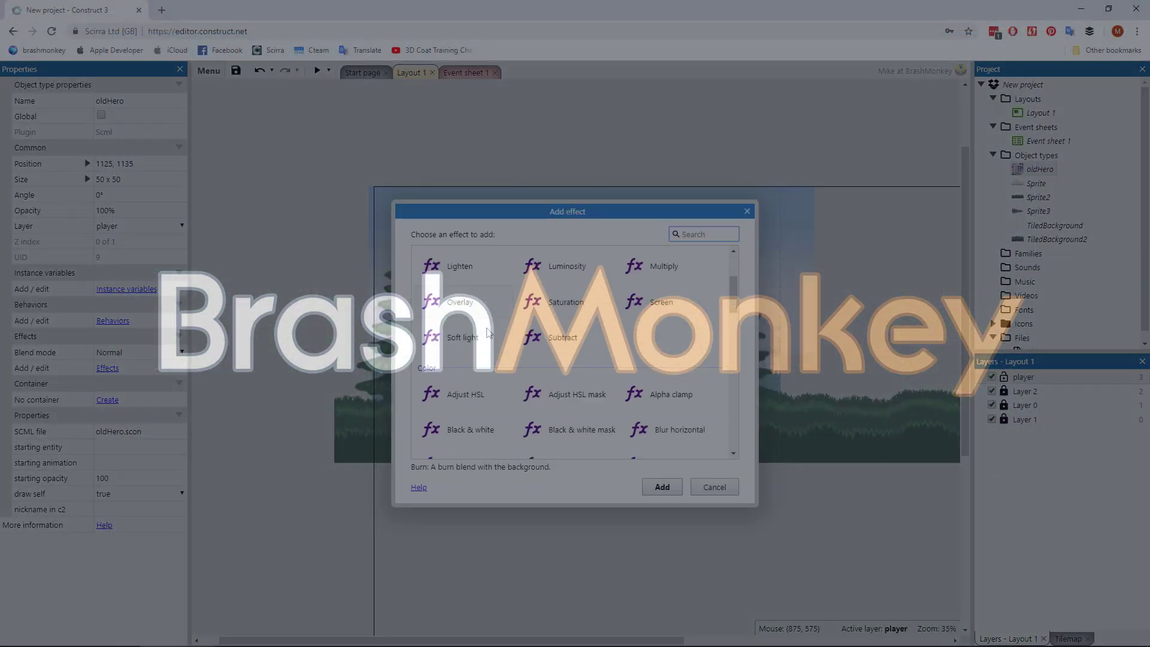
double_click(465, 394)
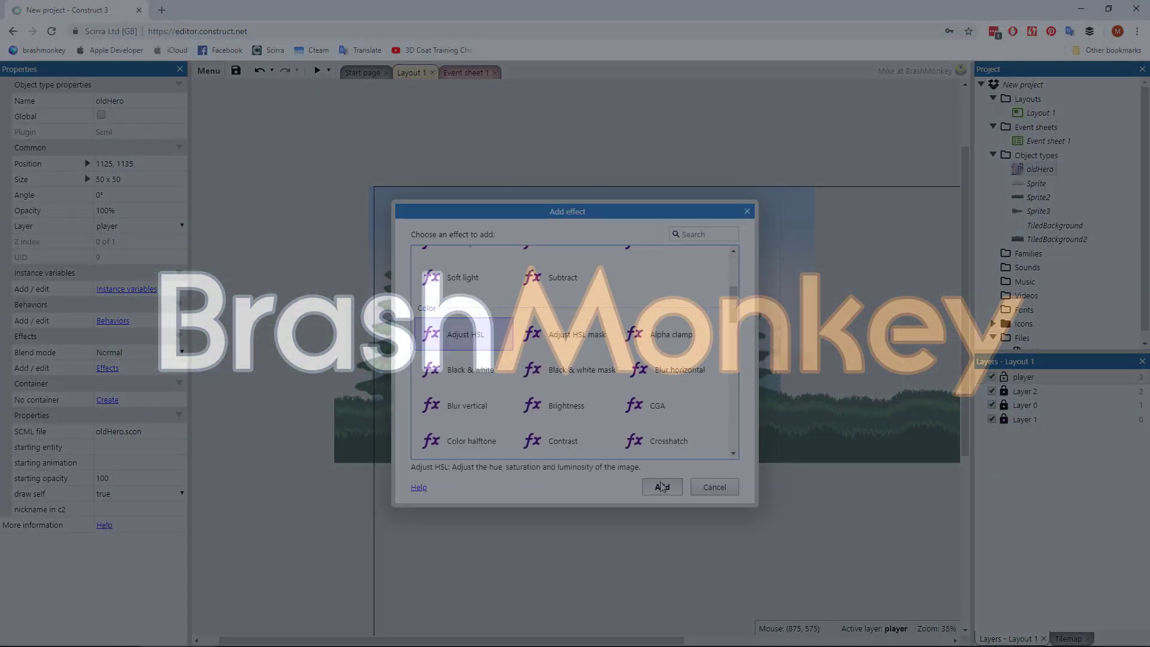
click(53, 382)
key(Down)
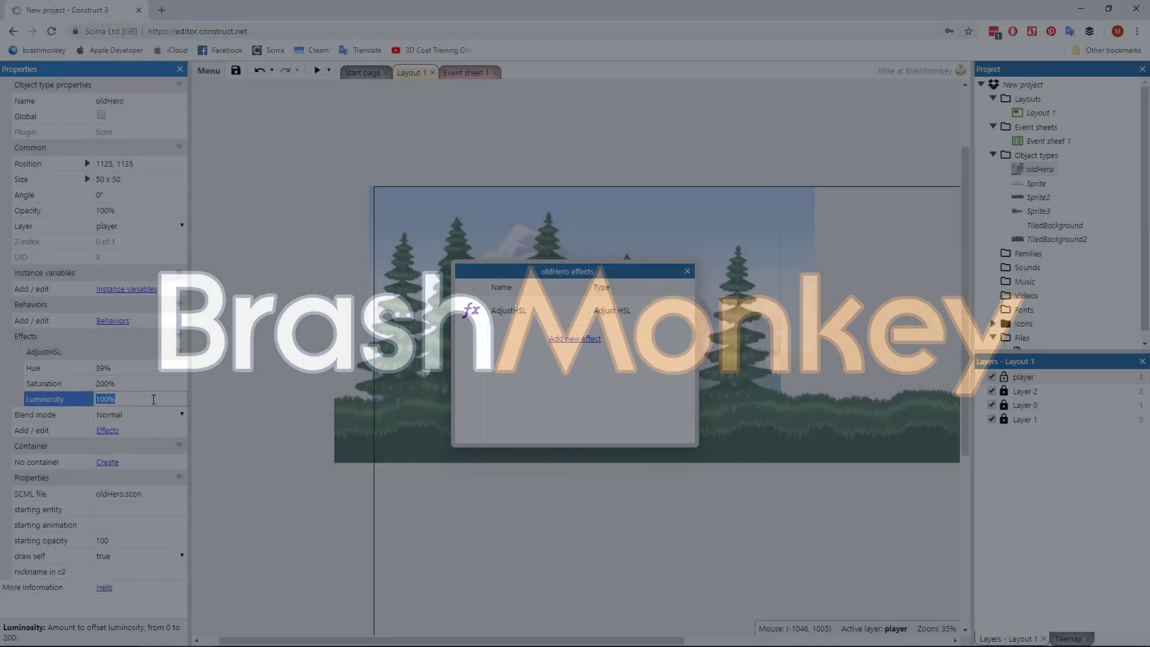
key(F5)
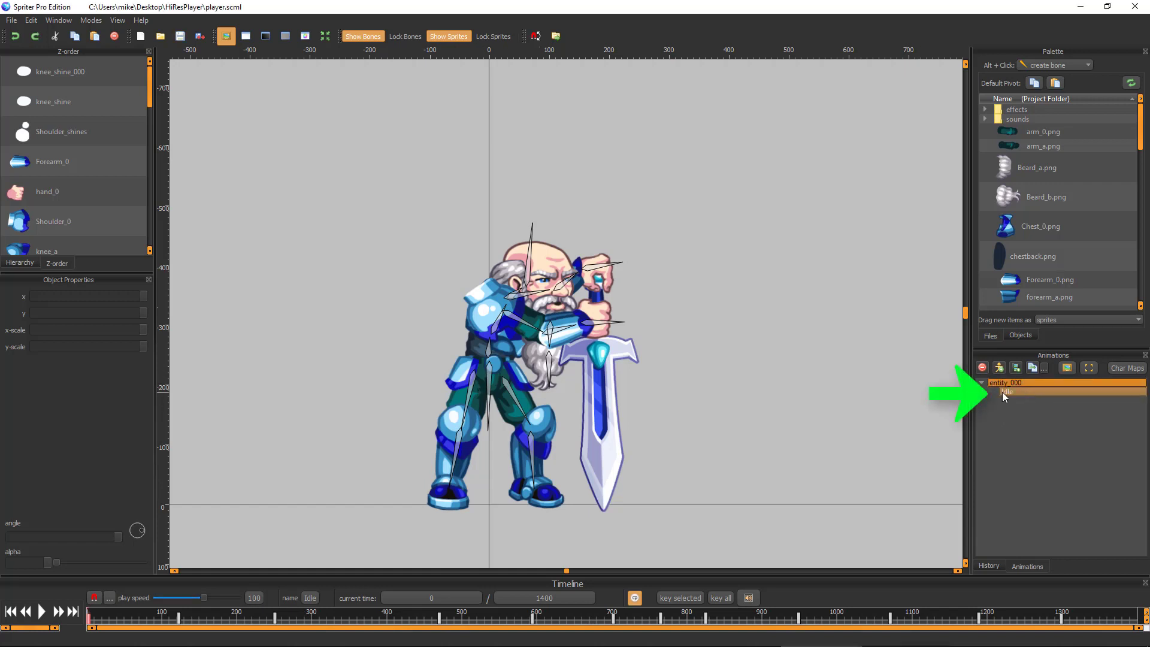
From the Idle animation's export size settings, calculate bounds from frames for all entity animations.
click(1035, 390)
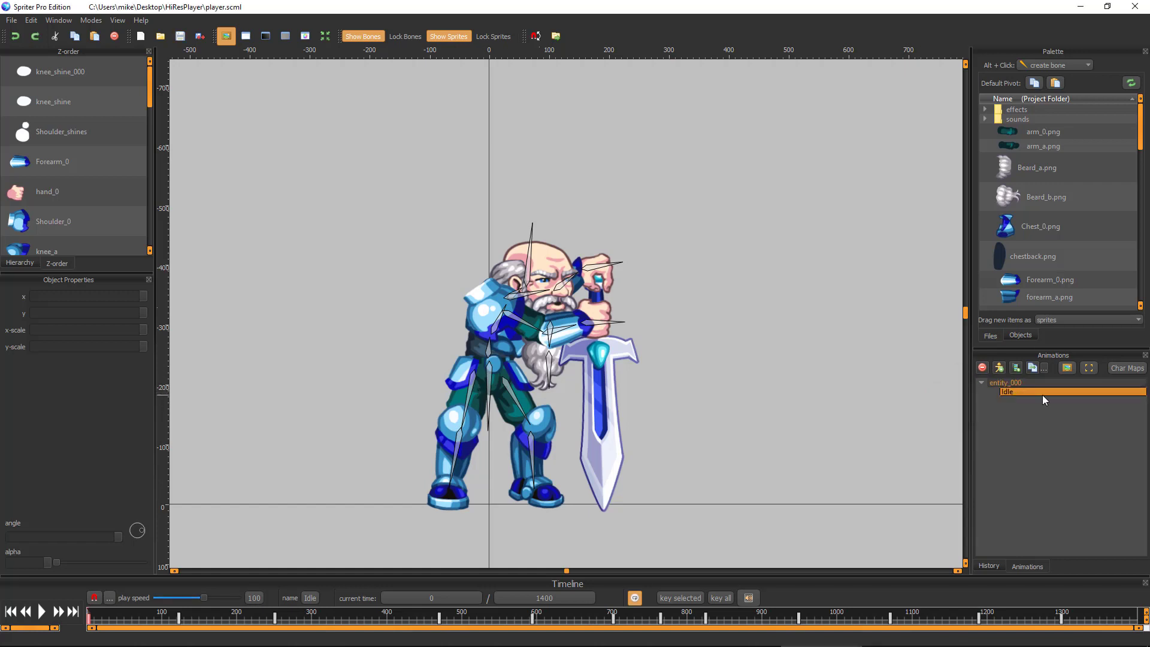
click(1088, 368)
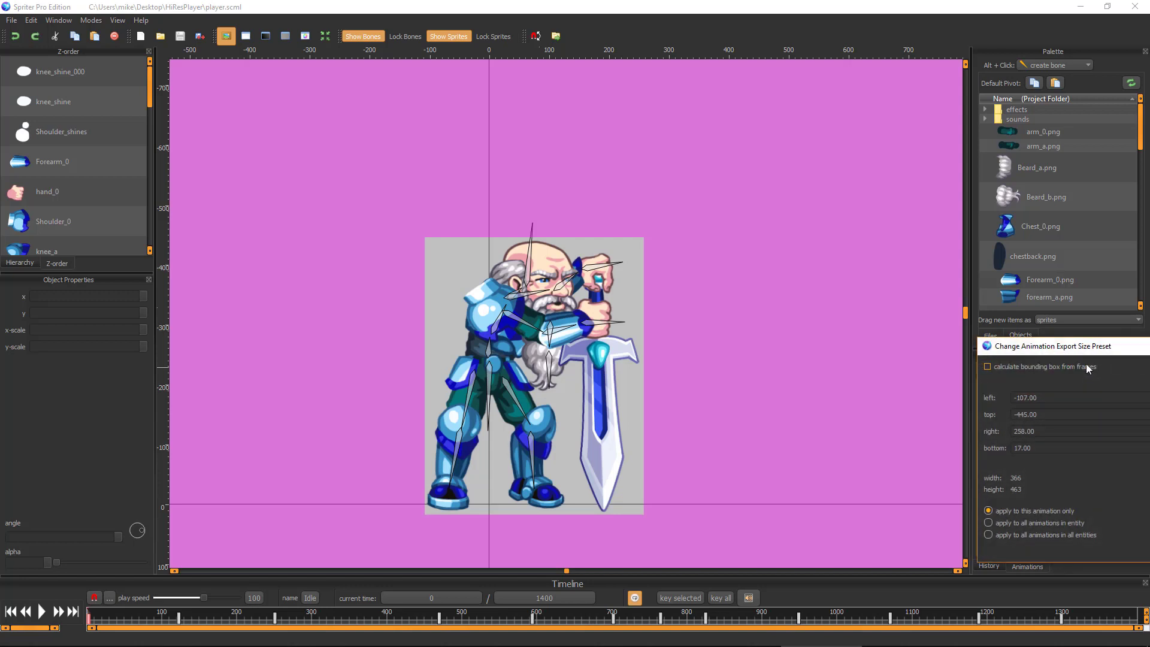
drag(1060, 357, 863, 263)
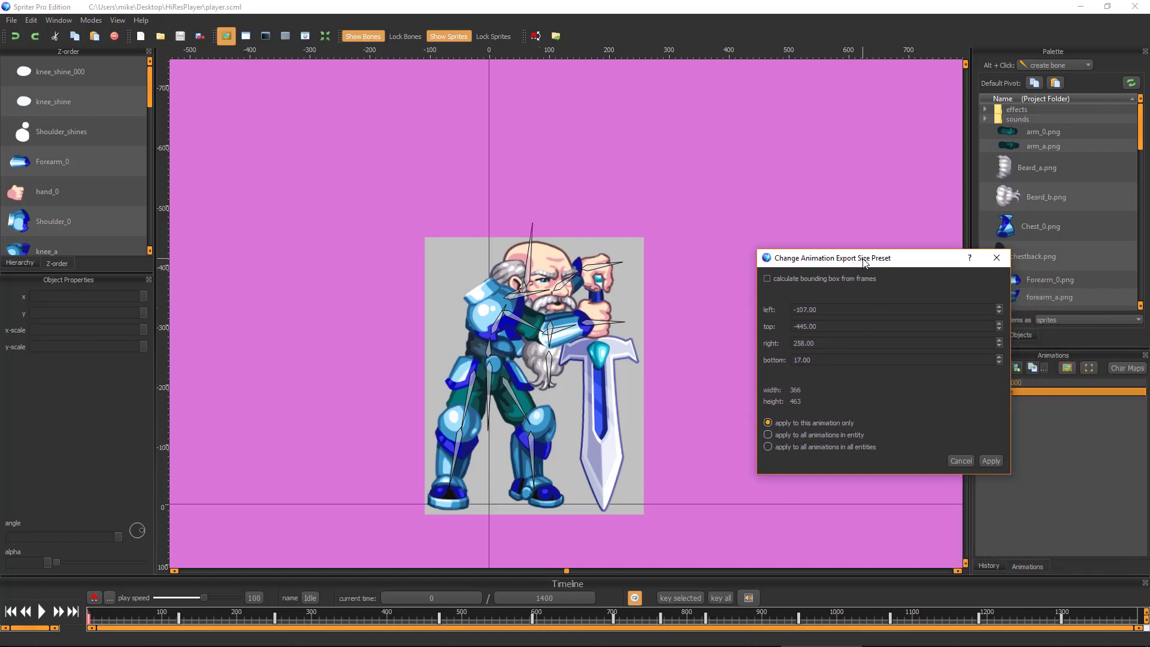
click(767, 279)
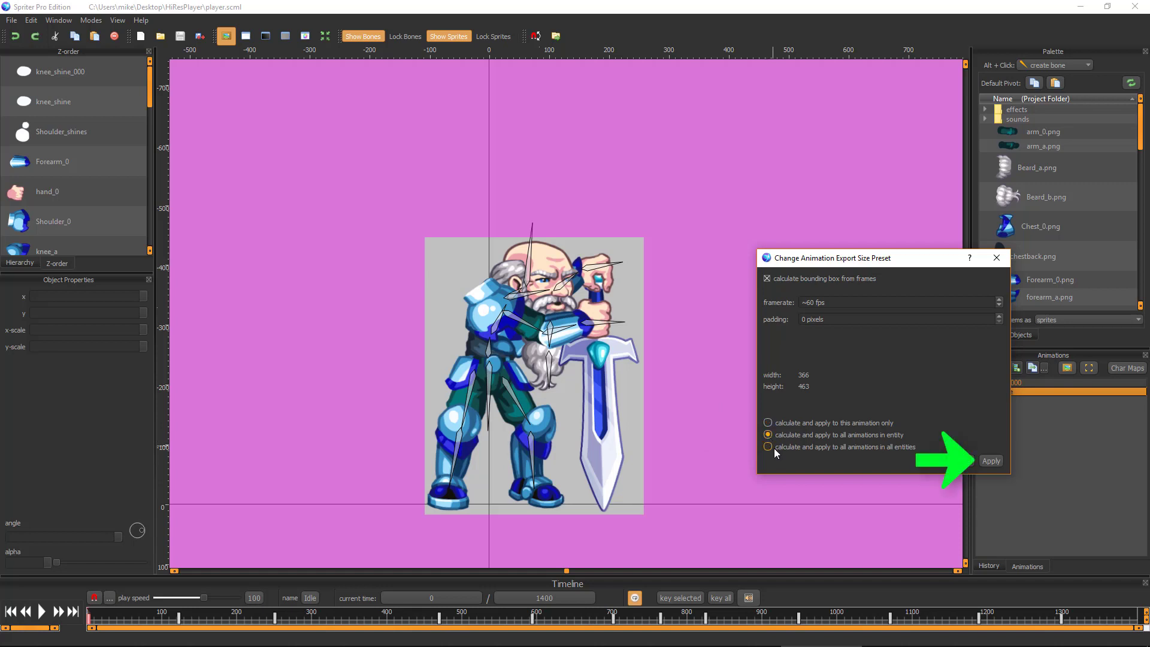
click(990, 461)
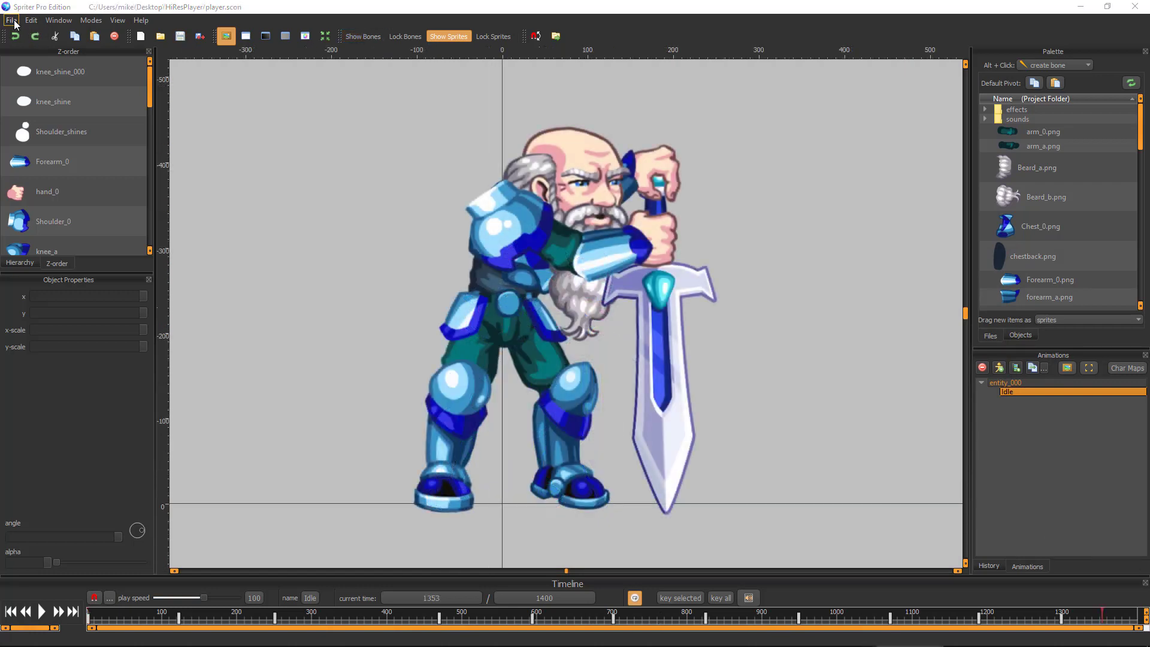
Generate a spritesheet of the project images, saved as oldHero in the OldHero folder.
click(11, 20)
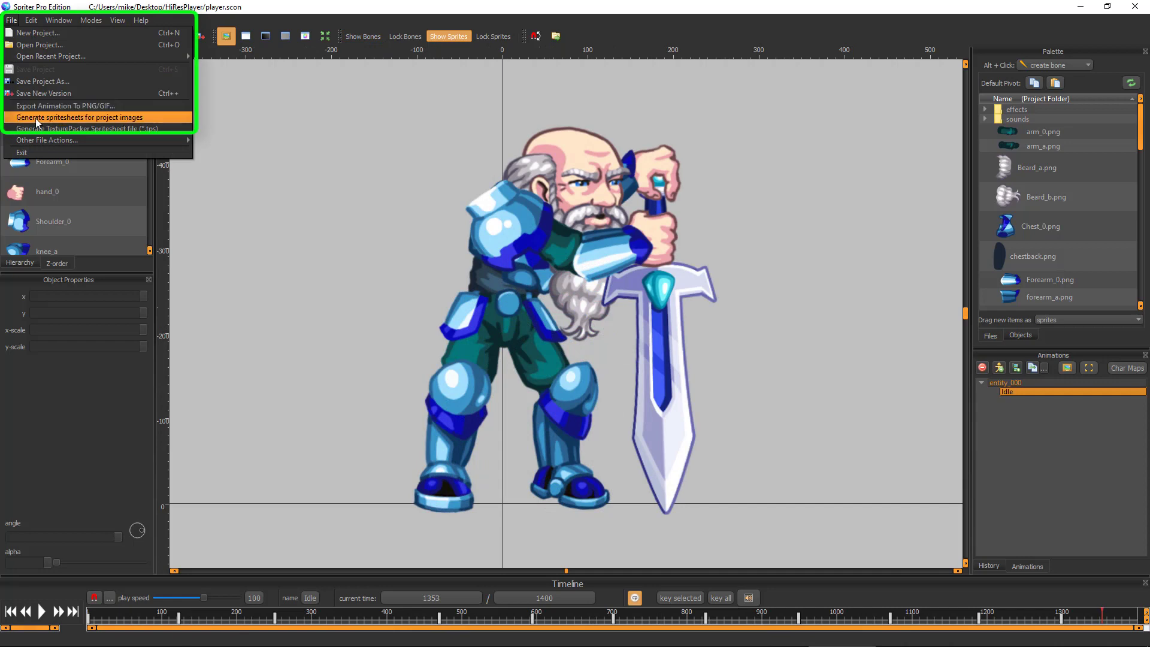
click(84, 116)
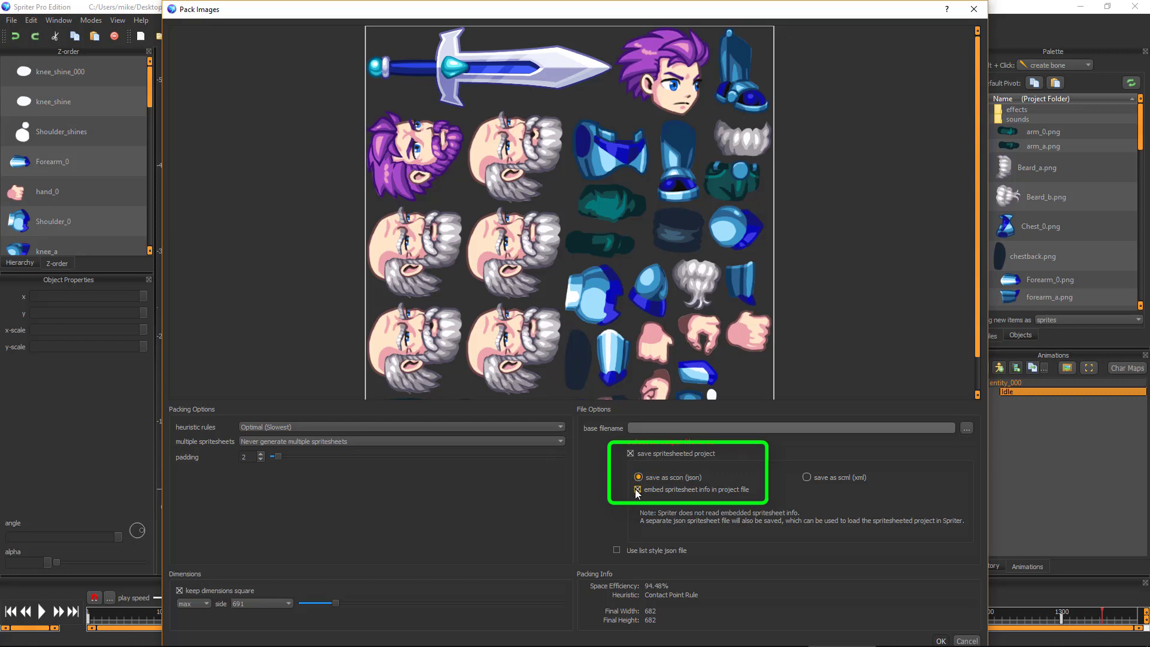
click(966, 428)
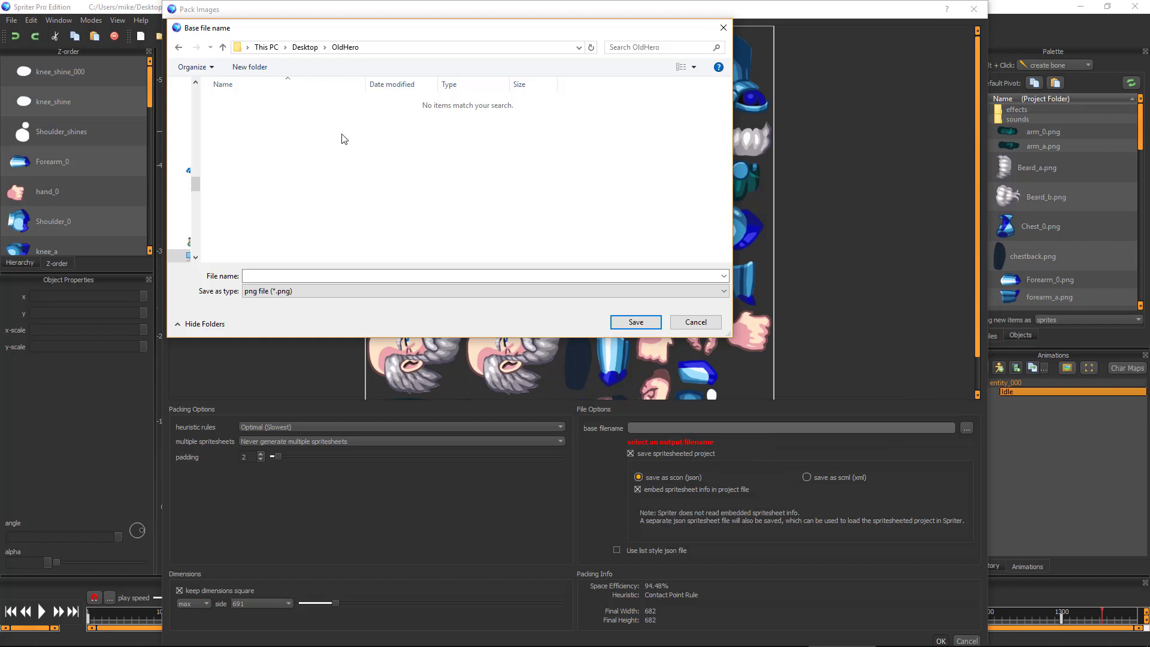
click(282, 276)
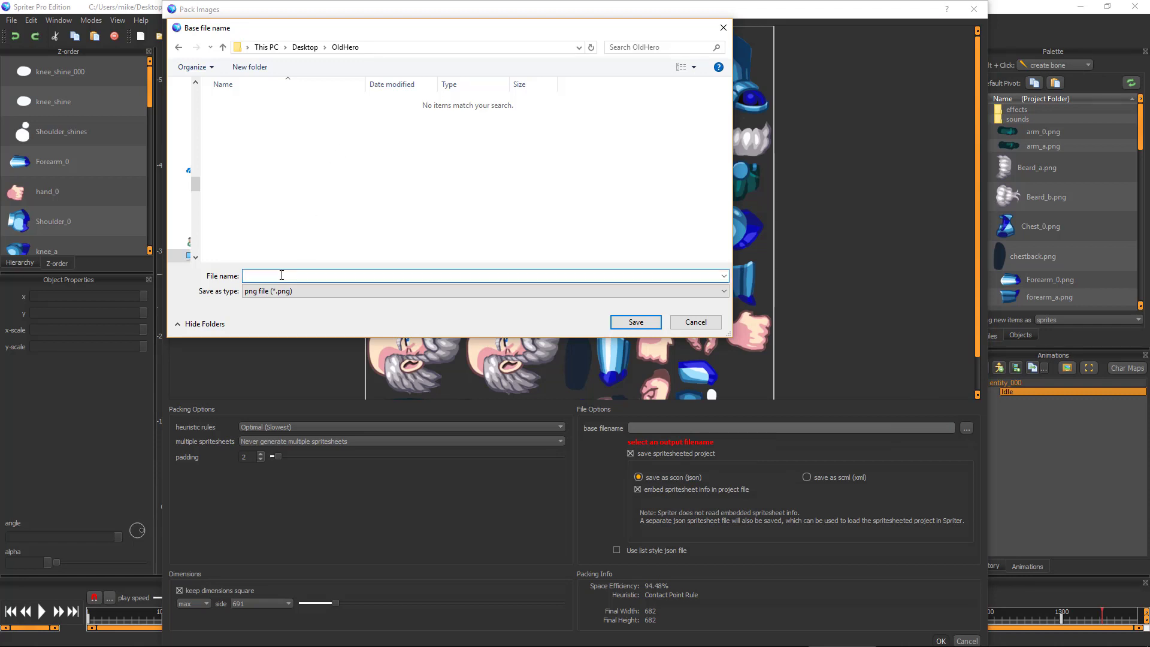
text(oldHero)
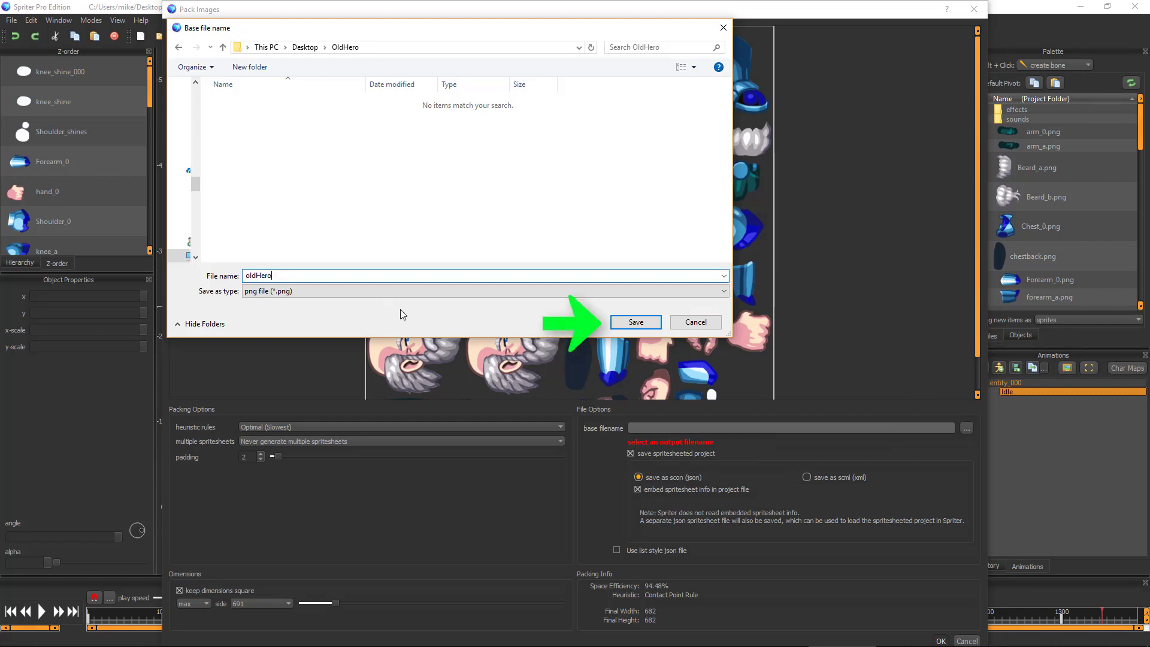
click(656, 324)
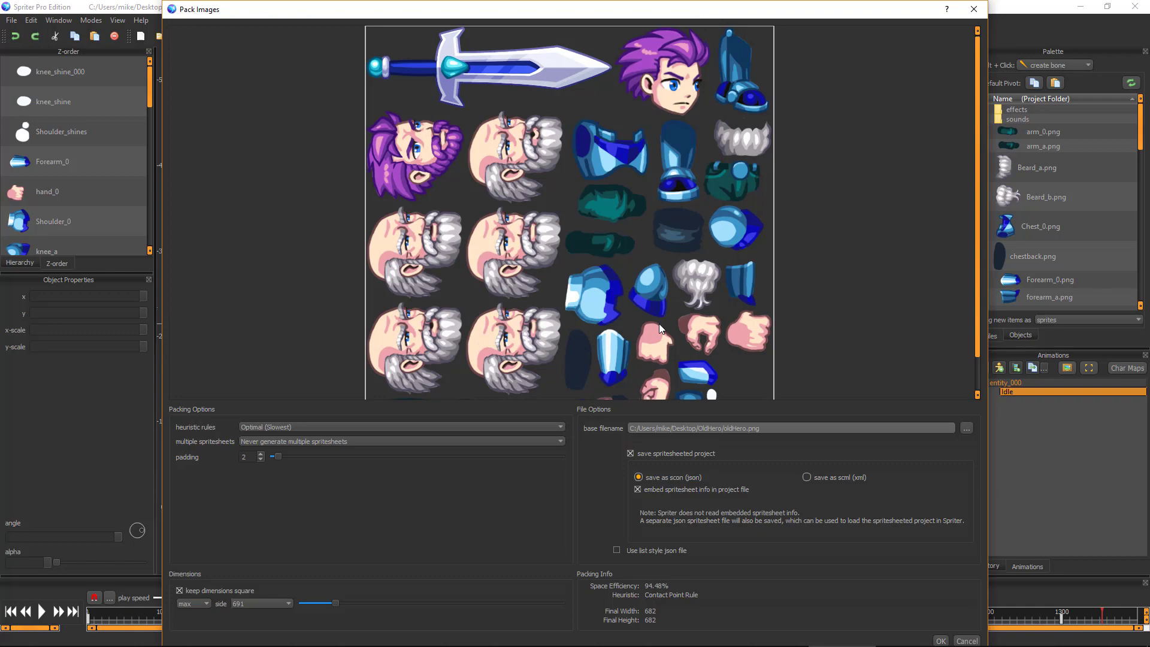
click(941, 641)
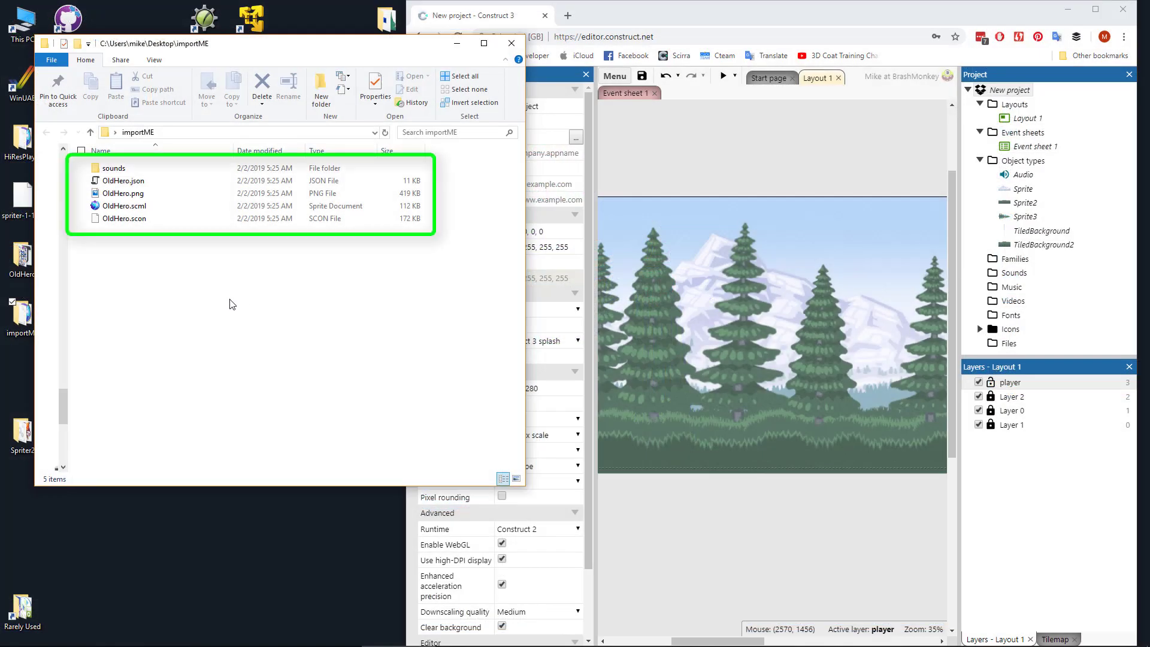
Zip all importME files except OldHero.scml into OldHero.zip and drag it into Construct.
key(ctrl+a)
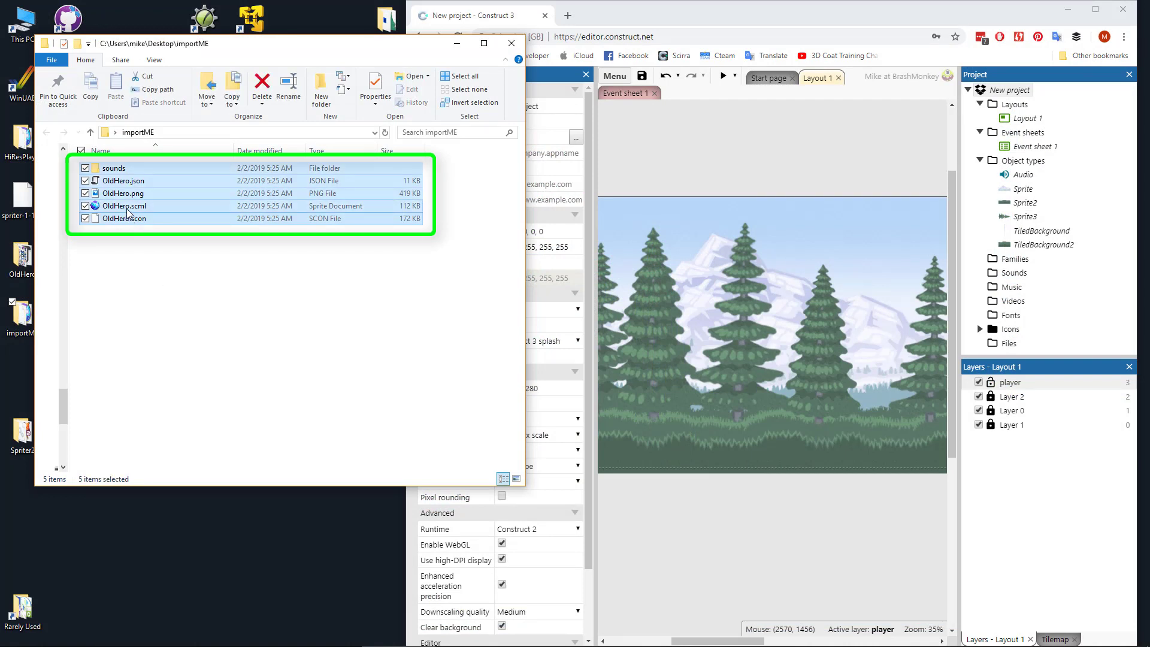
ctrl+click(125, 209)
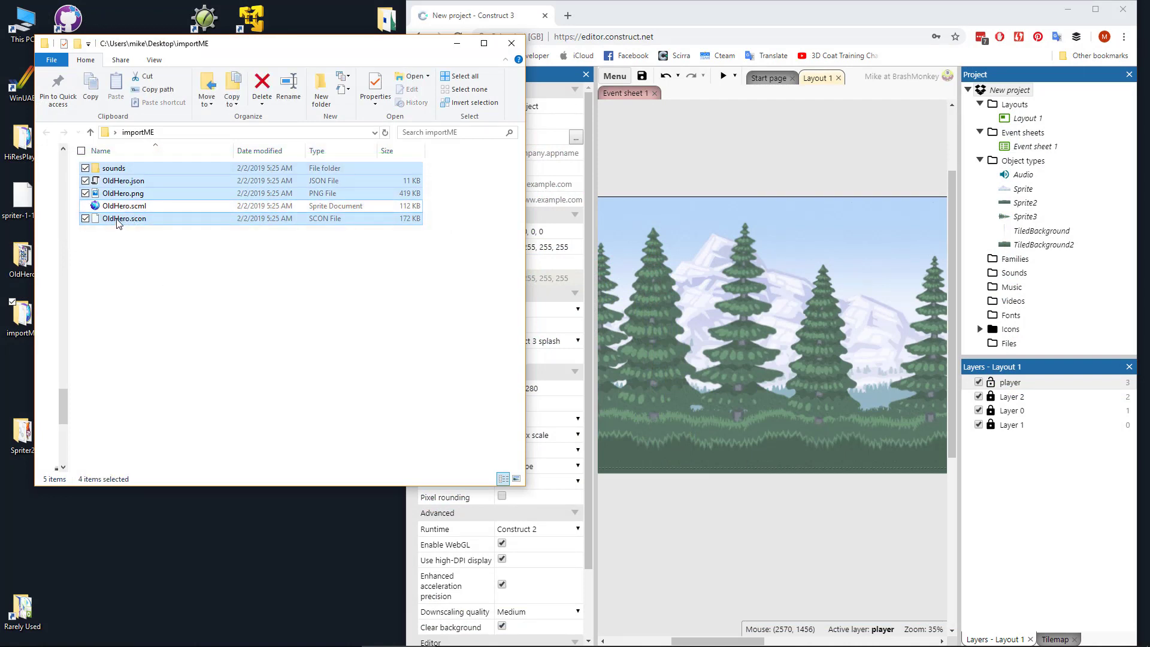
right_click(116, 223)
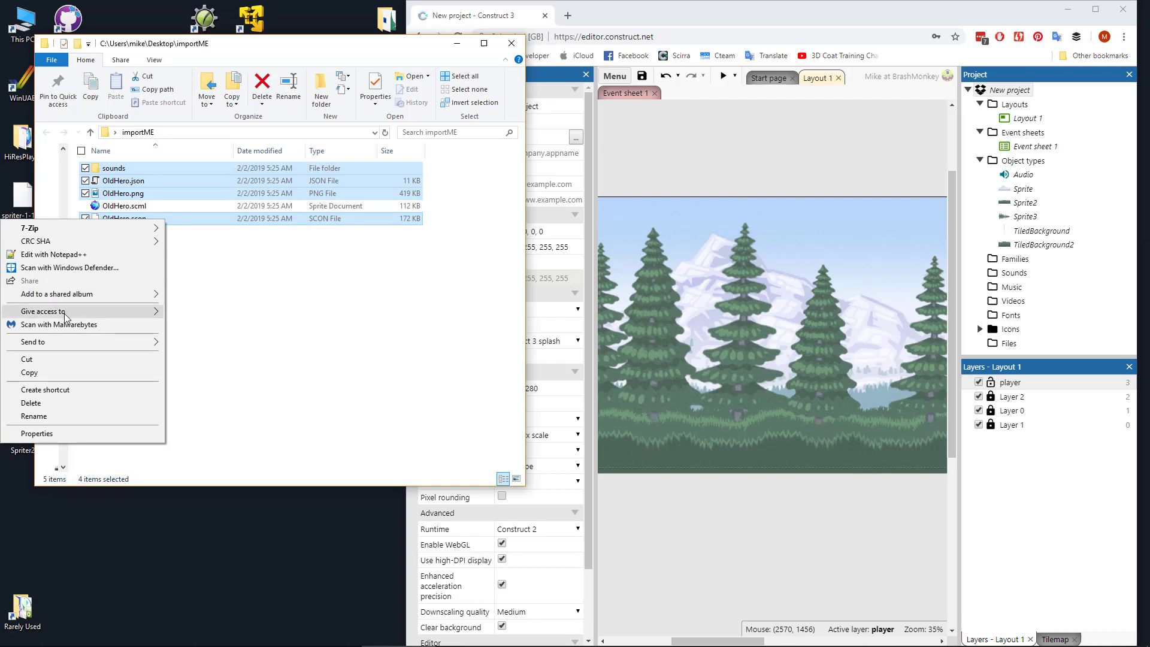
mouse_move(81, 342)
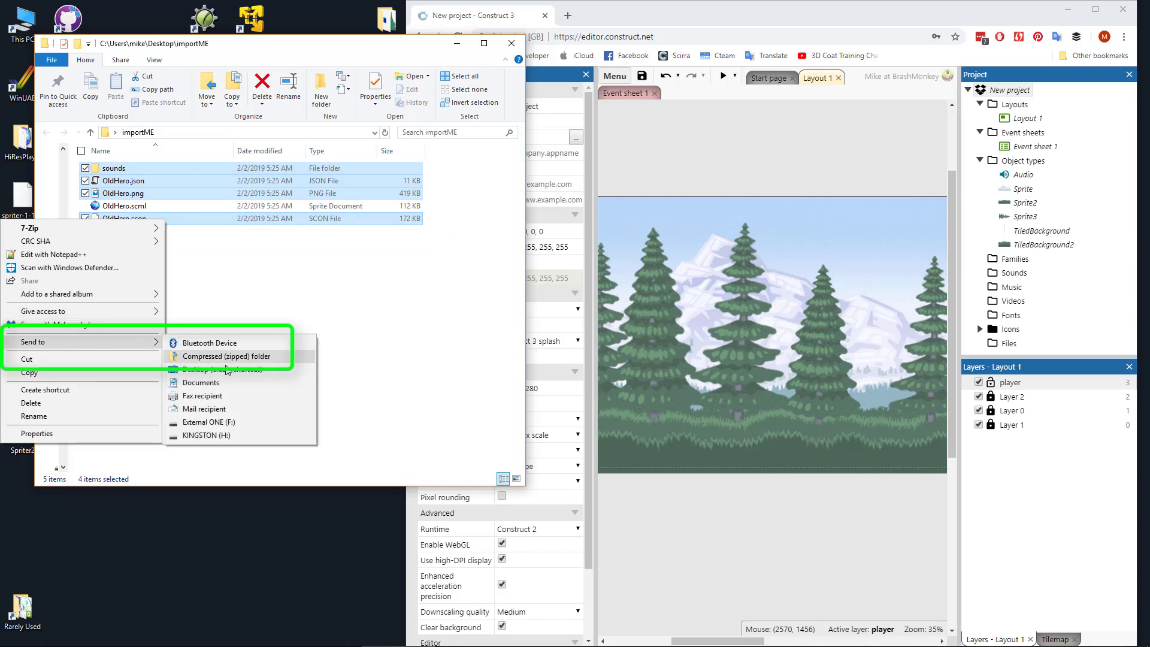
click(205, 355)
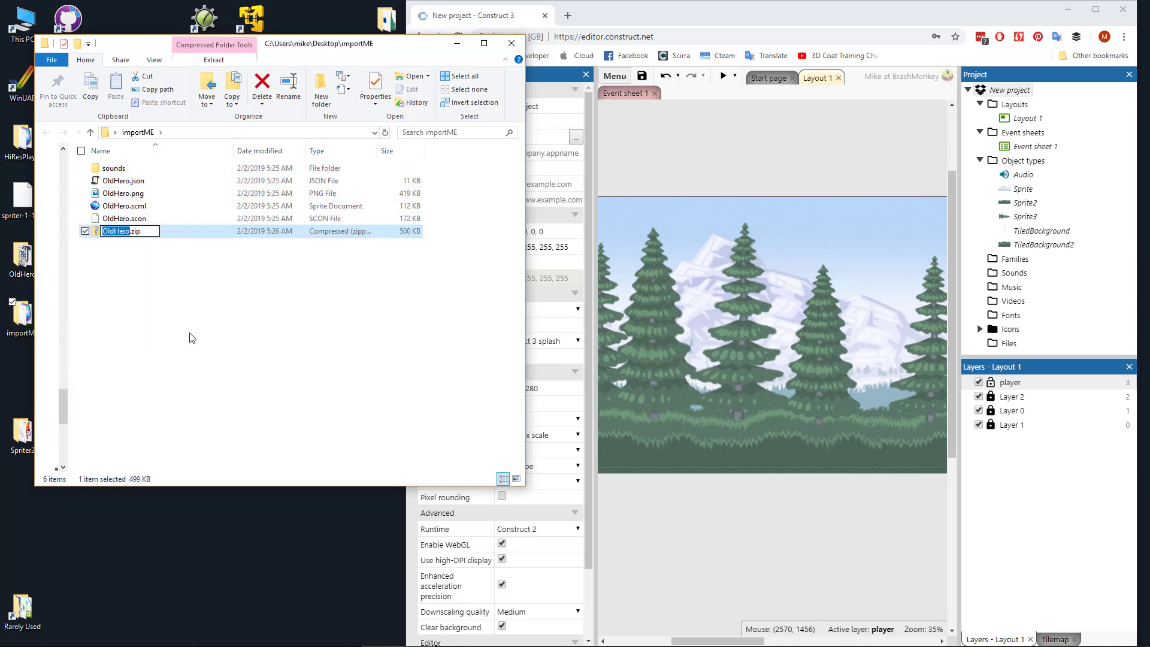
key(Return)
click(178, 318)
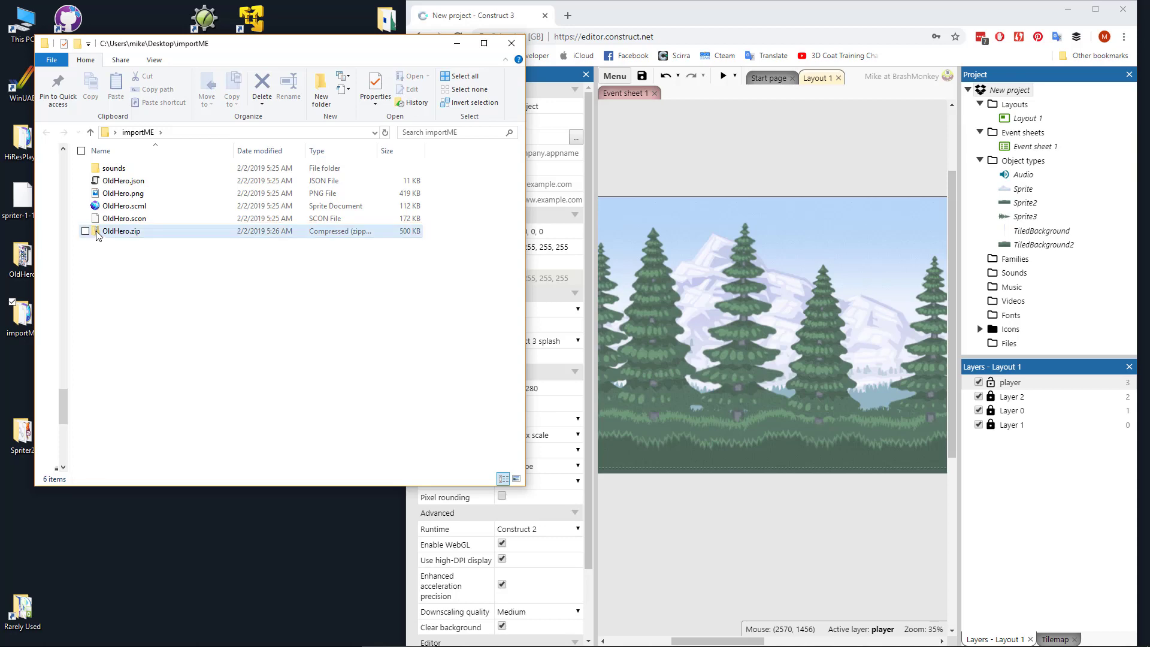
drag(98, 235, 800, 323)
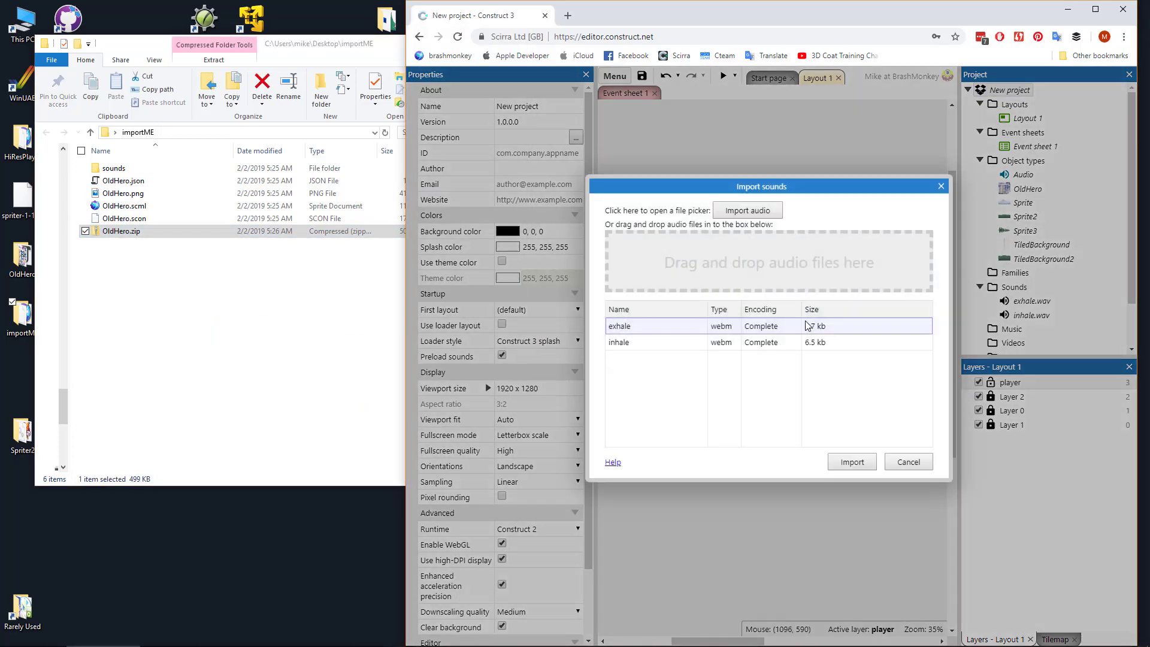
Import the exhale and inhale sounds and launch the layout preview.
click(855, 462)
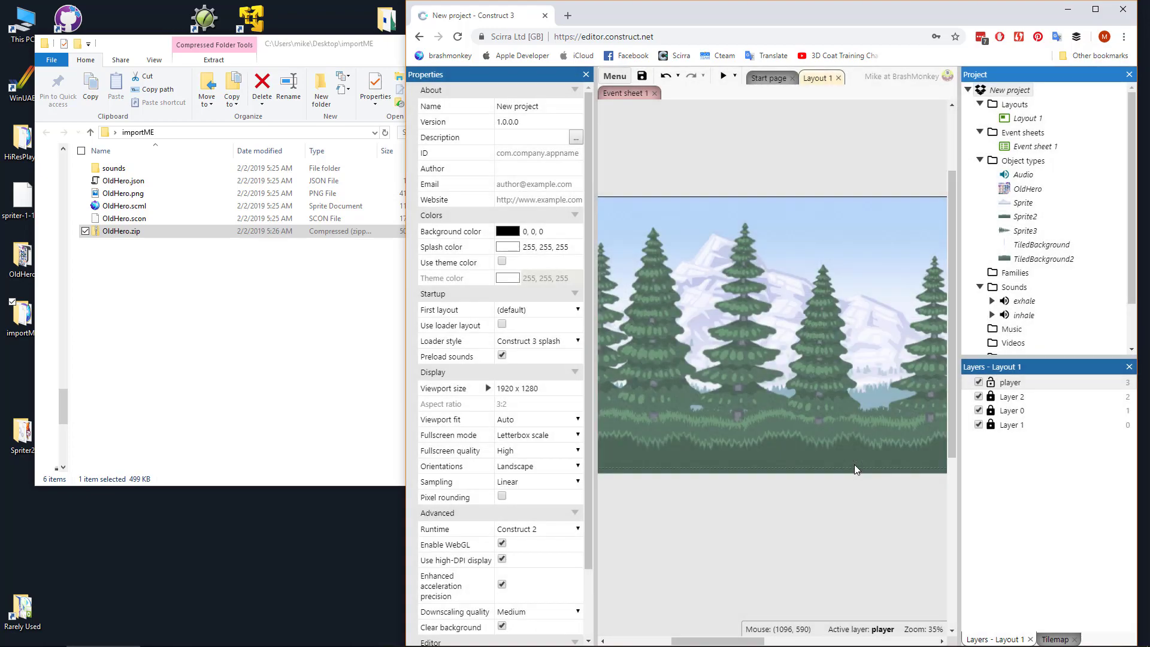
key(super+Up)
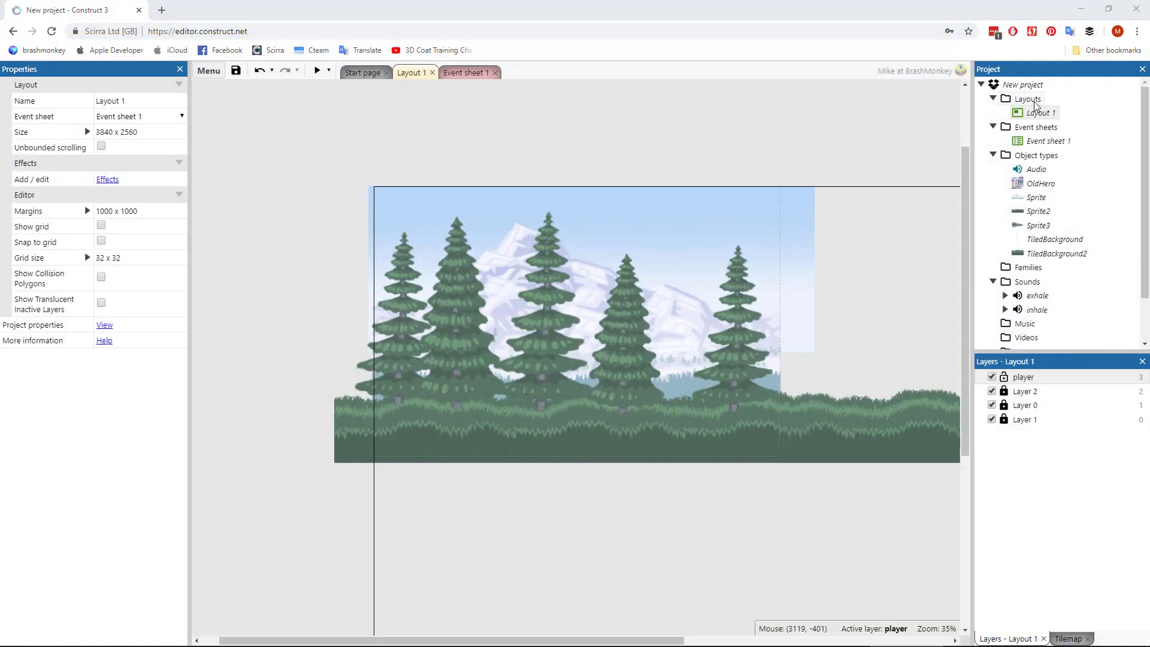
Close the preview and change the project's Advanced Runtime setting to Construct 2.
click(1035, 105)
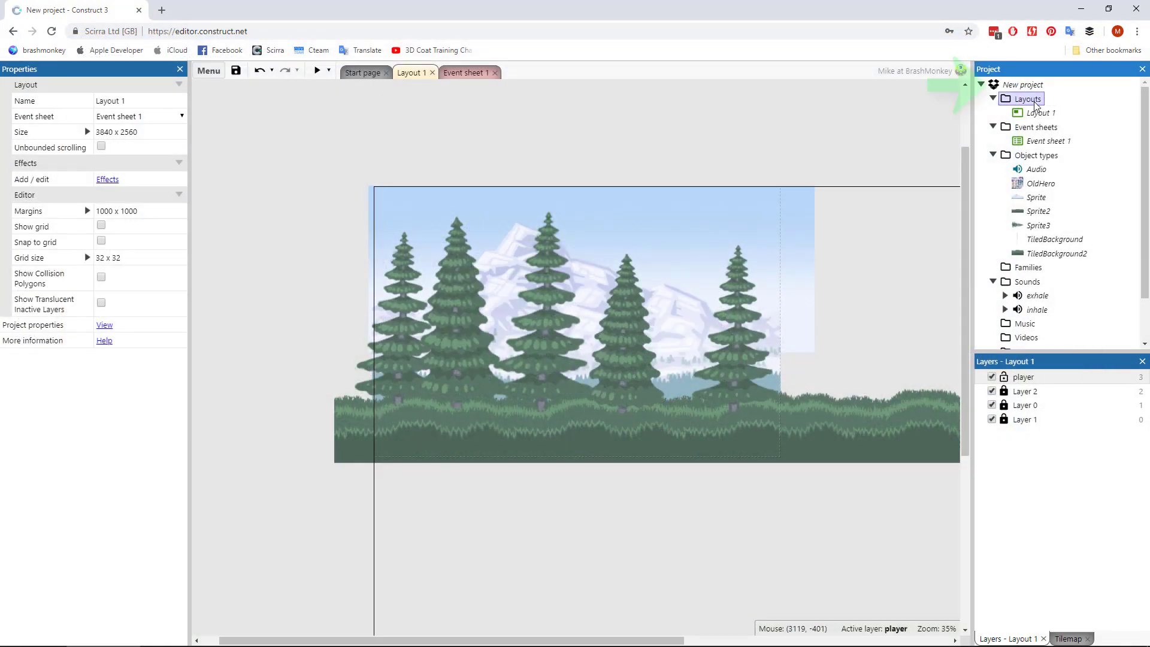
click(1022, 84)
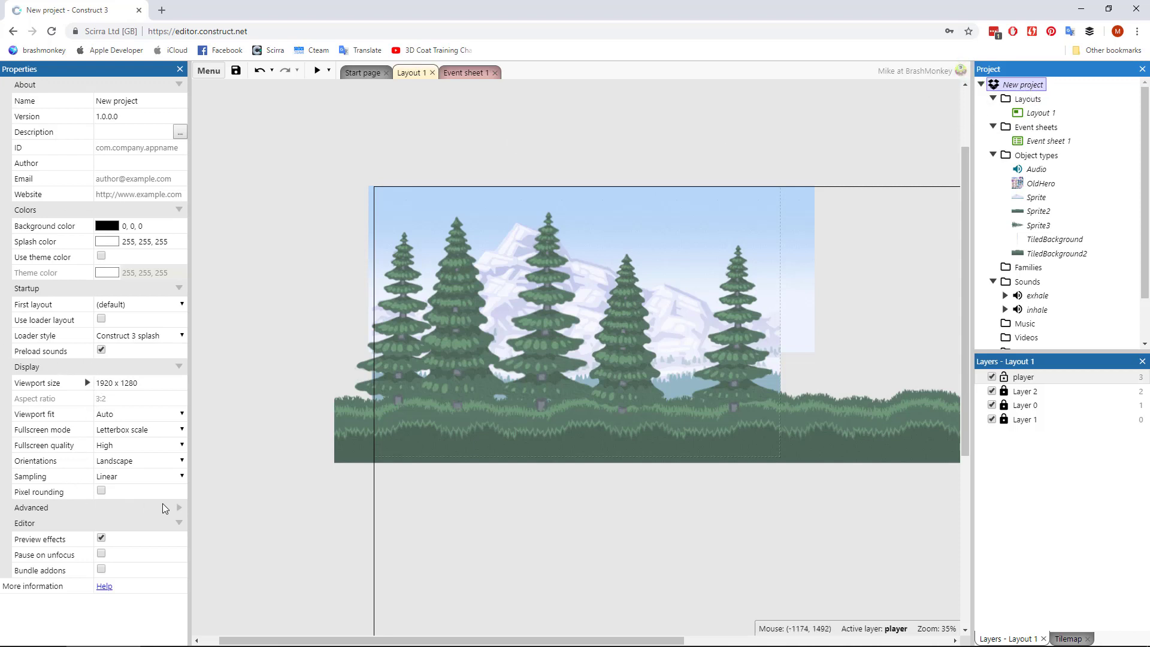
click(120, 508)
scroll(99, 498, down, 1)
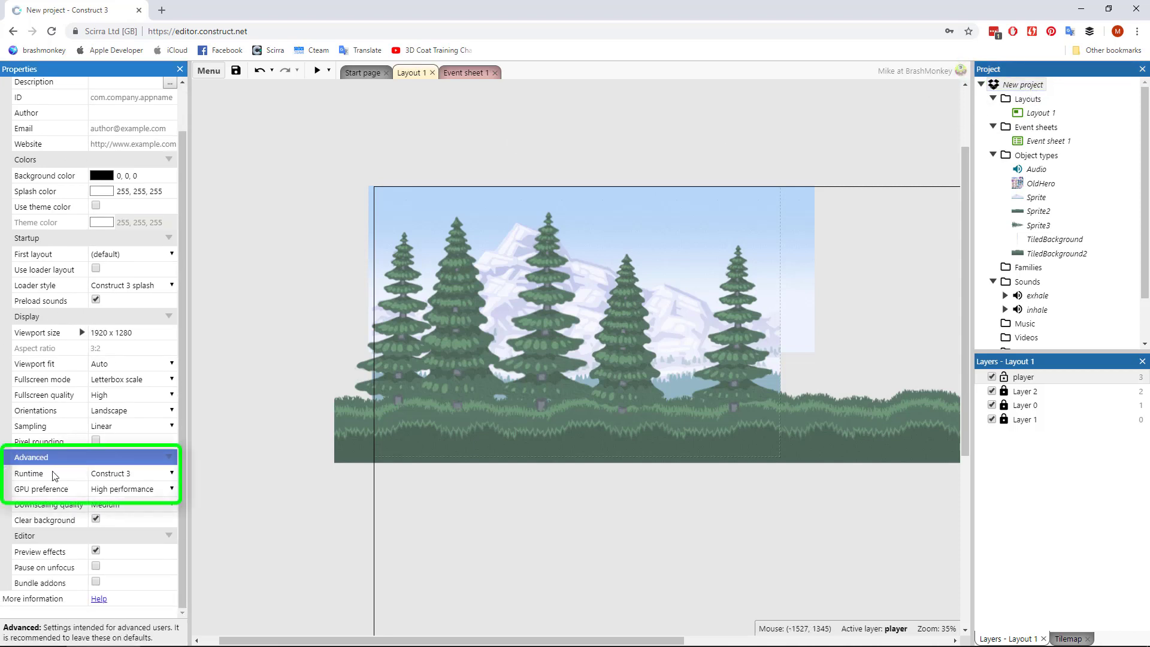
click(153, 479)
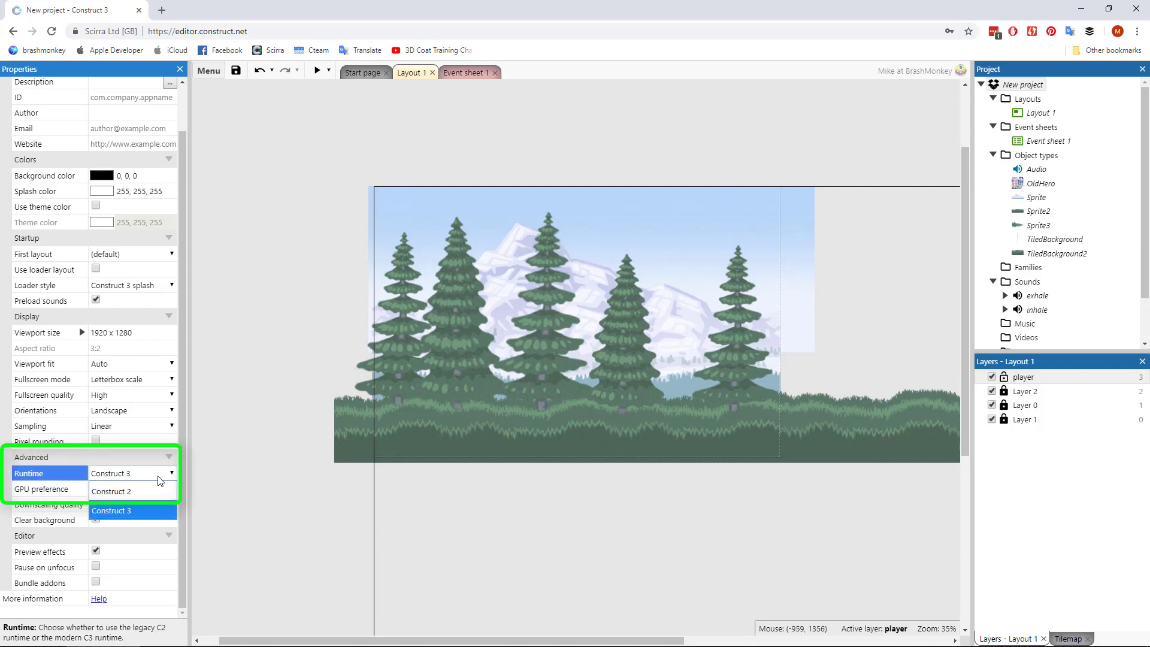
click(144, 493)
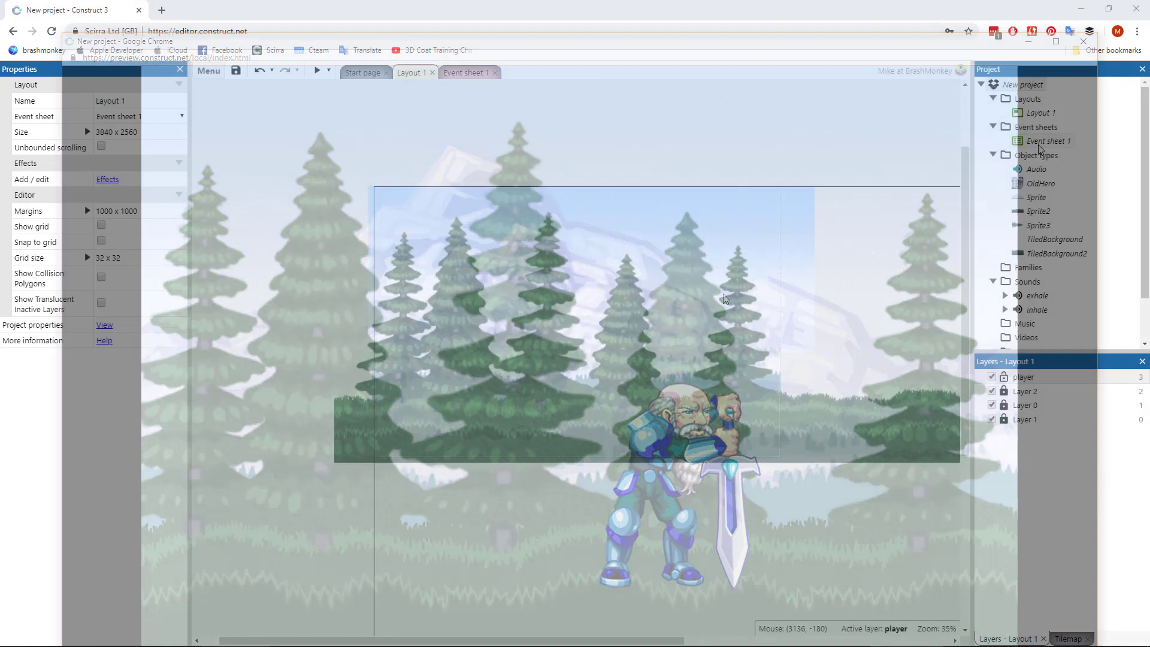
In Event sheet 1, browse OldHero's conditions, then list OldHero's available actions.
double_click(1040, 142)
click(249, 133)
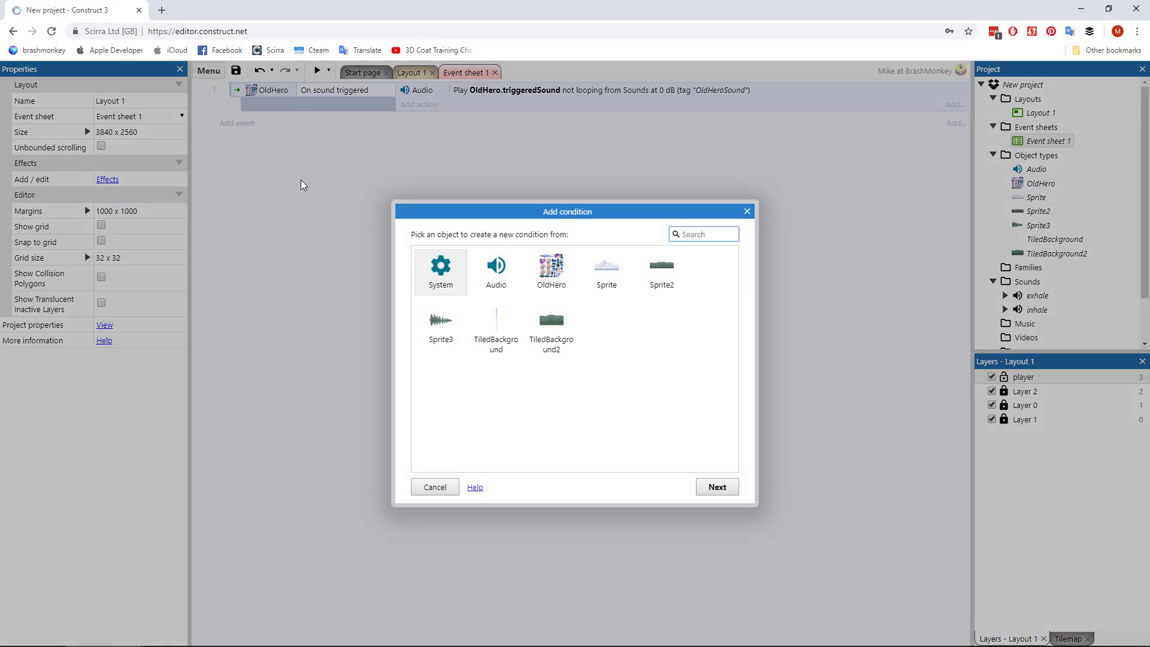
double_click(554, 269)
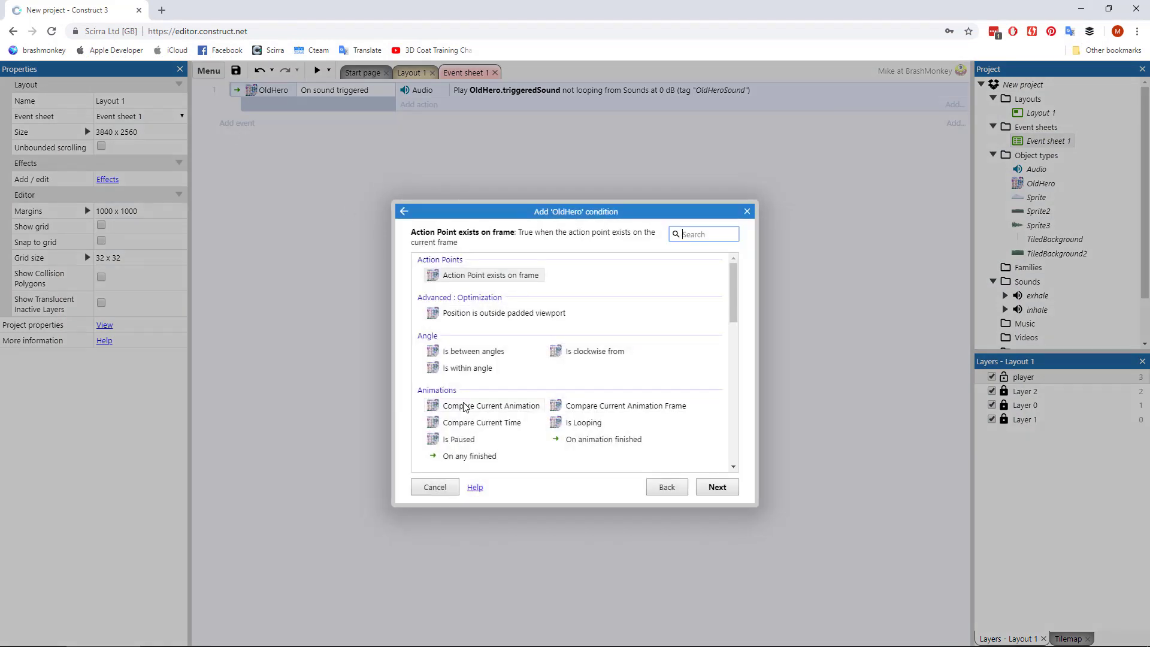
scroll(488, 397, down, 3)
scroll(487, 397, down, 3)
scroll(493, 398, down, 2)
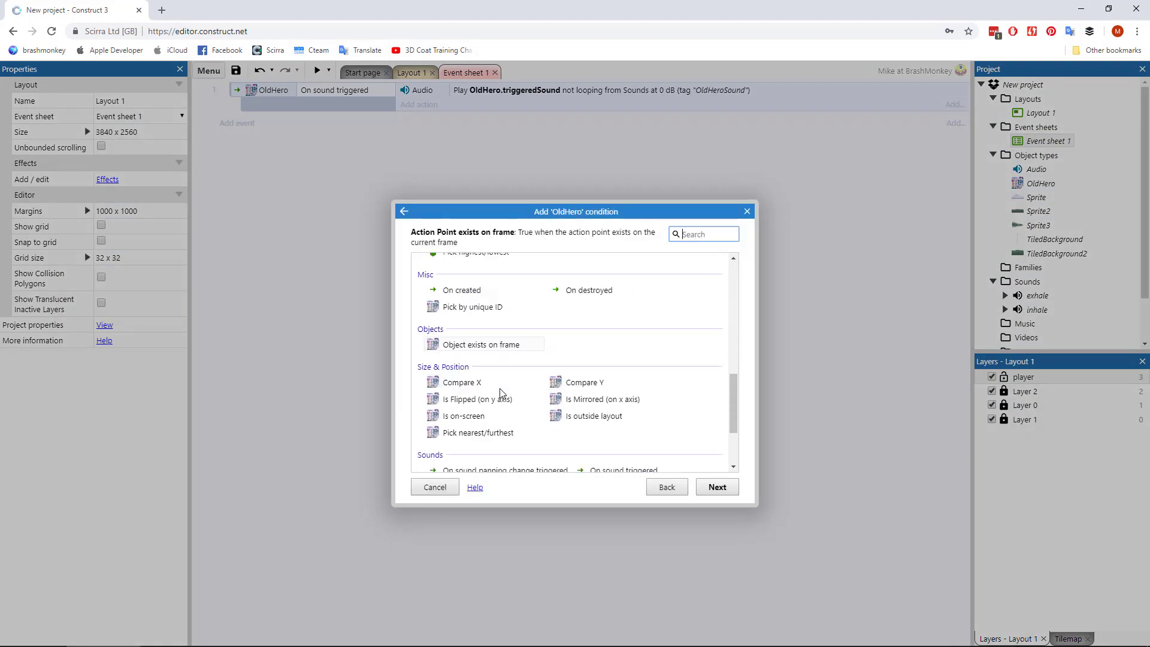
scroll(574, 333, down, 2)
scroll(589, 364, down, 2)
key(Escape)
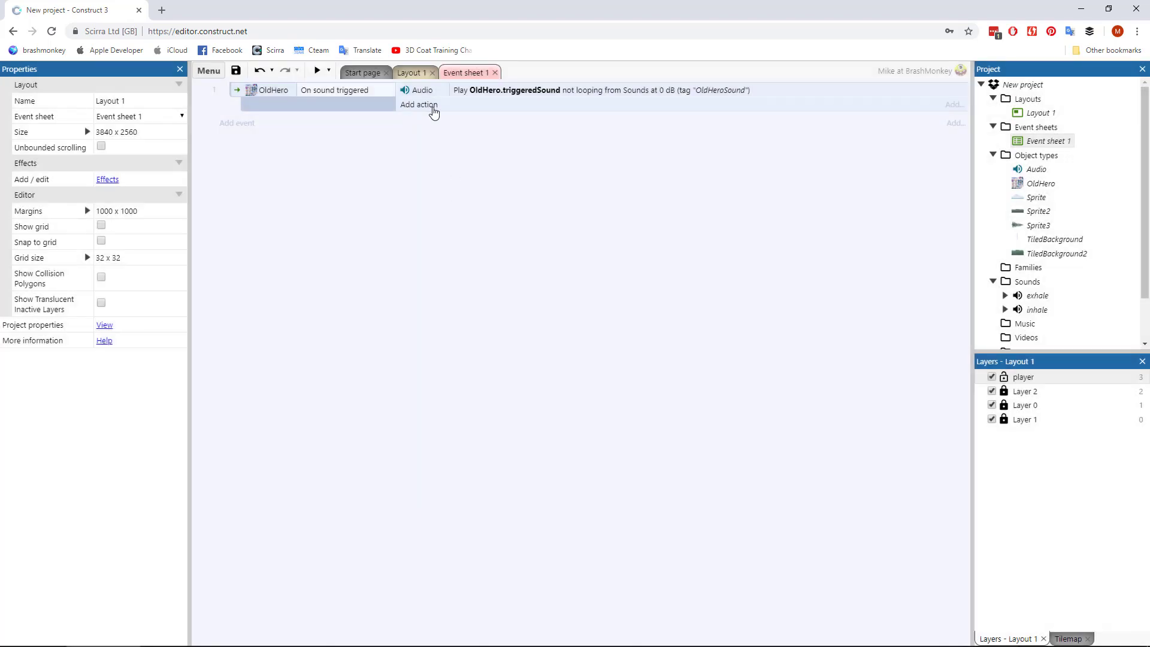
click(431, 105)
double_click(546, 270)
scroll(475, 300, down, 2)
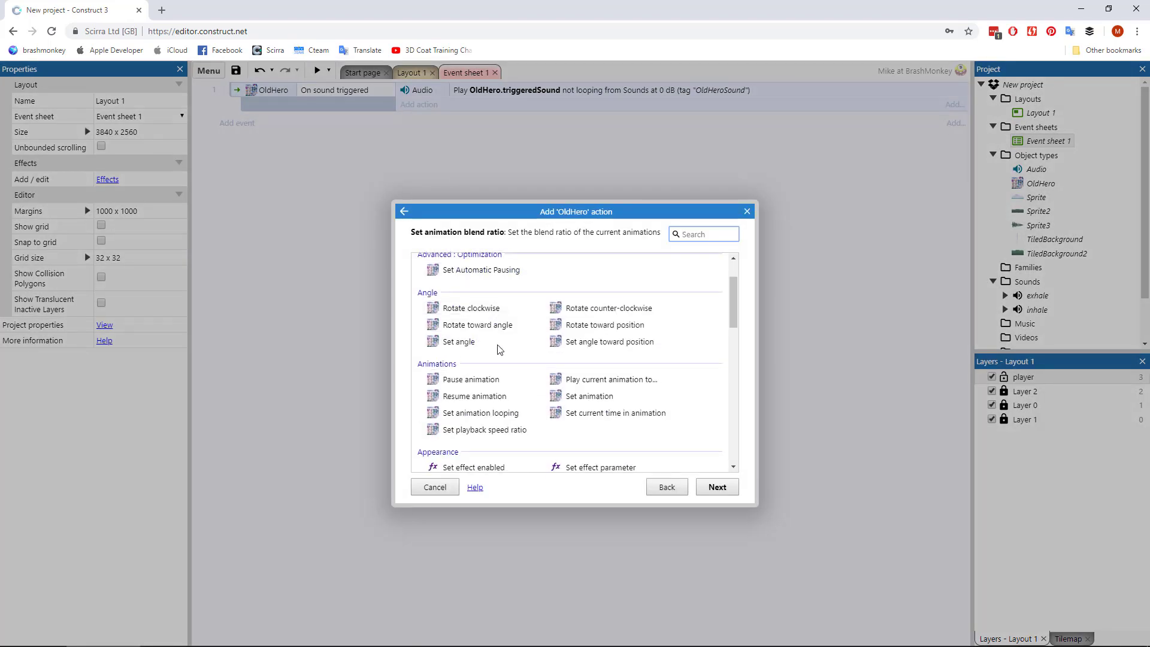